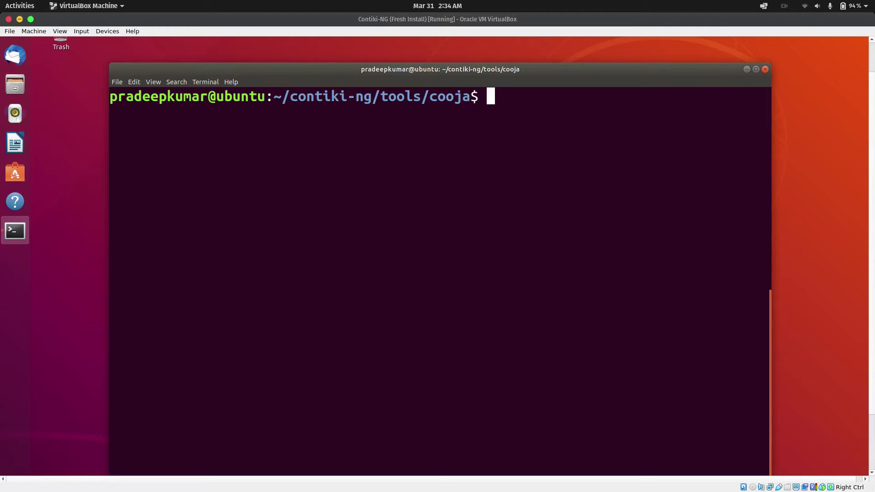
- Launch the Cooja simulator by running sudo ant run in the terminal and enter the sudo password
text(sudo)
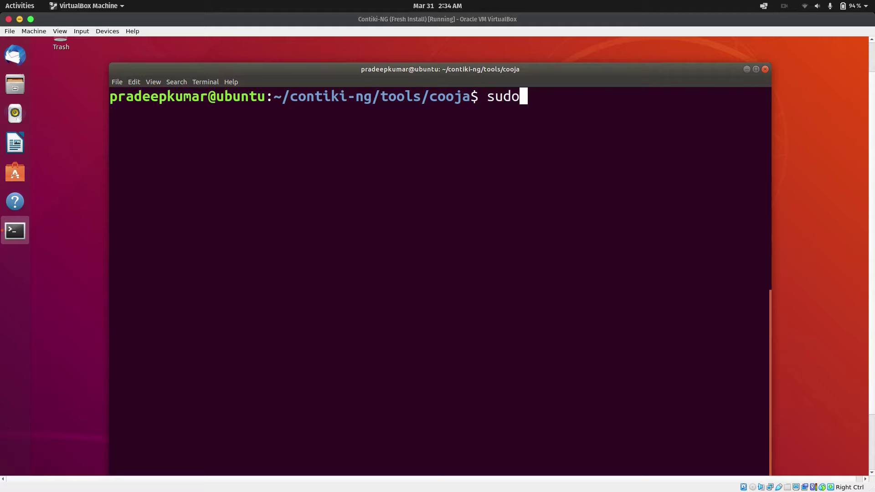
text( ant run)
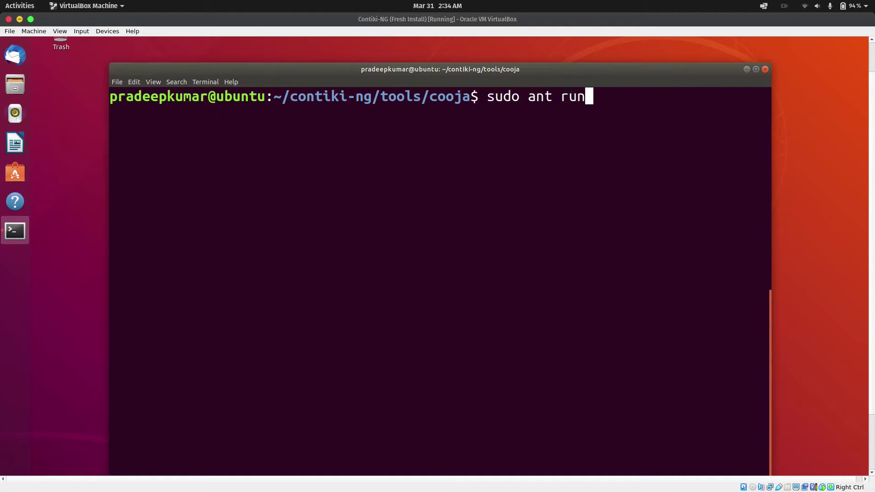
key(Return)
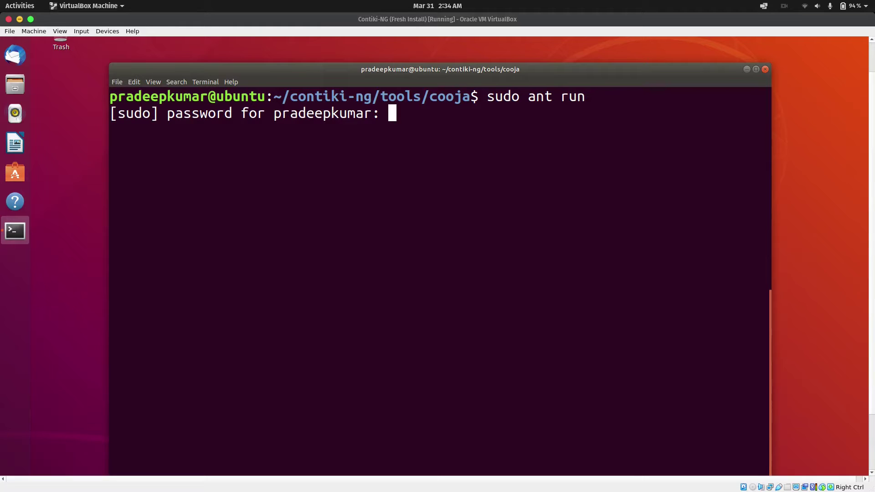
key(Return)
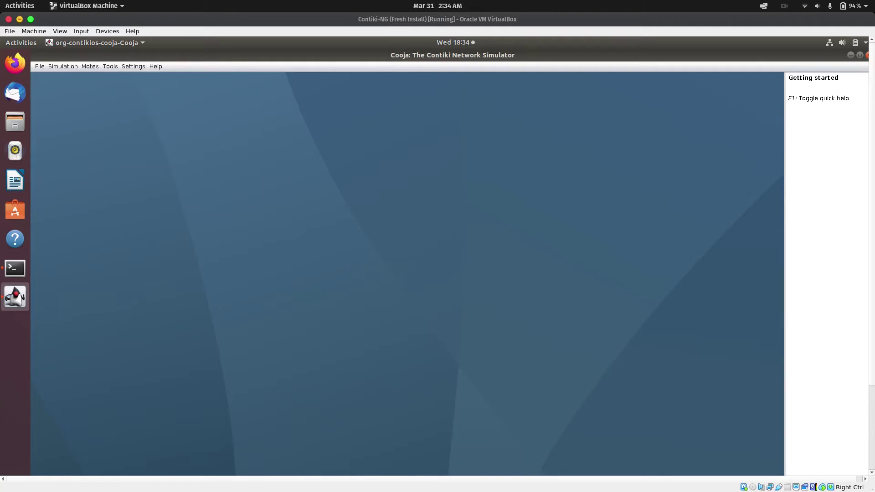
- Create a new simulation named RPL_Simulation, keeping the default radio medium, startup delay and random seed
key(alt+f)
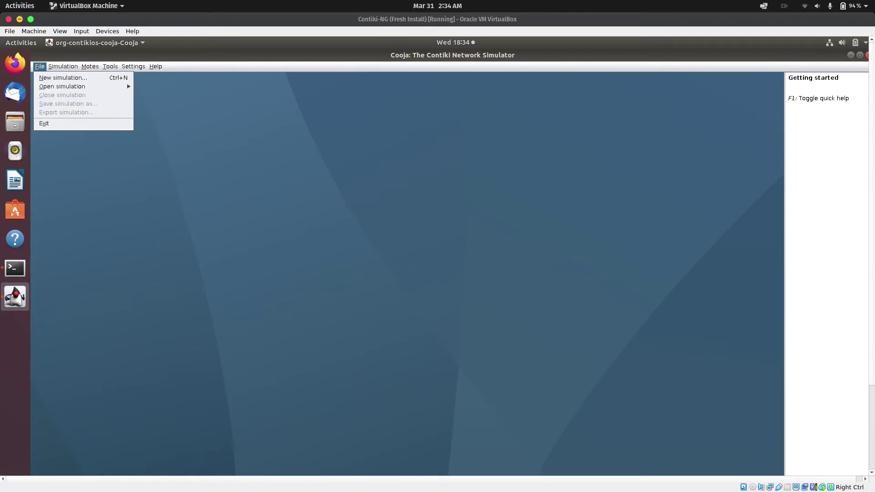
key(Right)
key(Left)
key(Down)
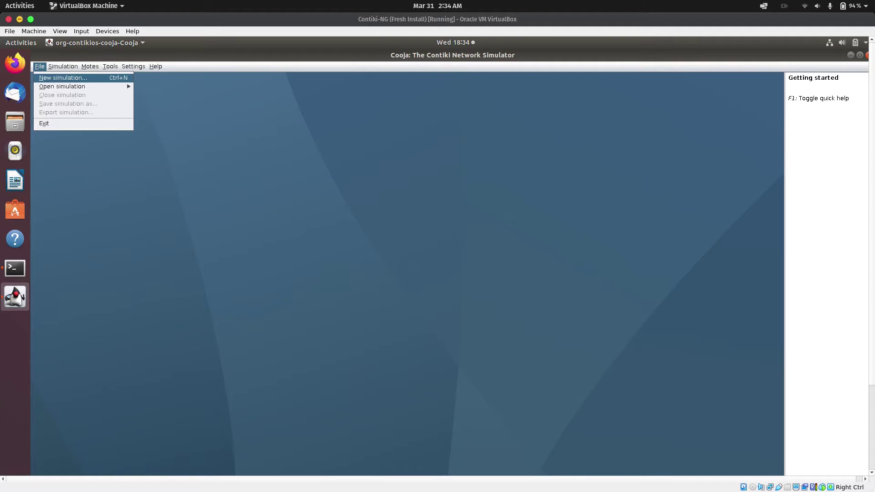
key(Return)
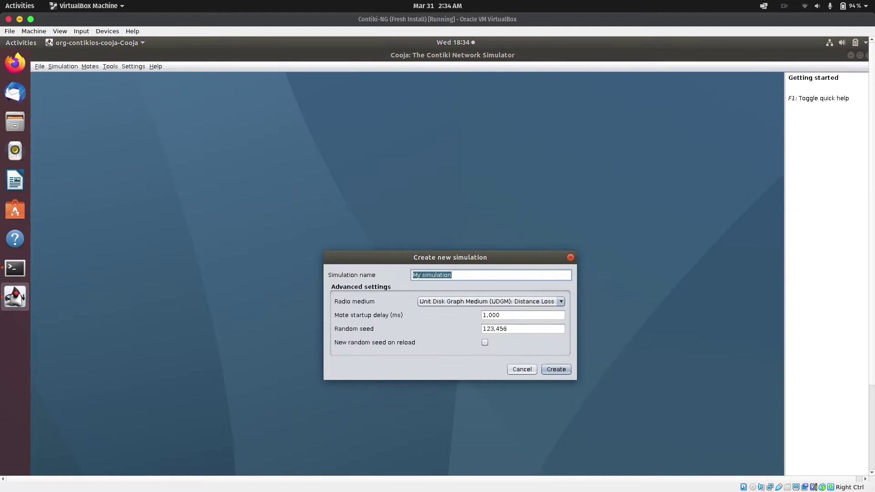
key(Right)
key(ctrl+a)
key(Right)
key(ctrl+shift+Left)
key(Right)
key(ctrl+a)
key(End)
key(ctrl+shift+Left)
key(ctrl+shift+Left)
text(RPL_Simulation)
click(556, 369)
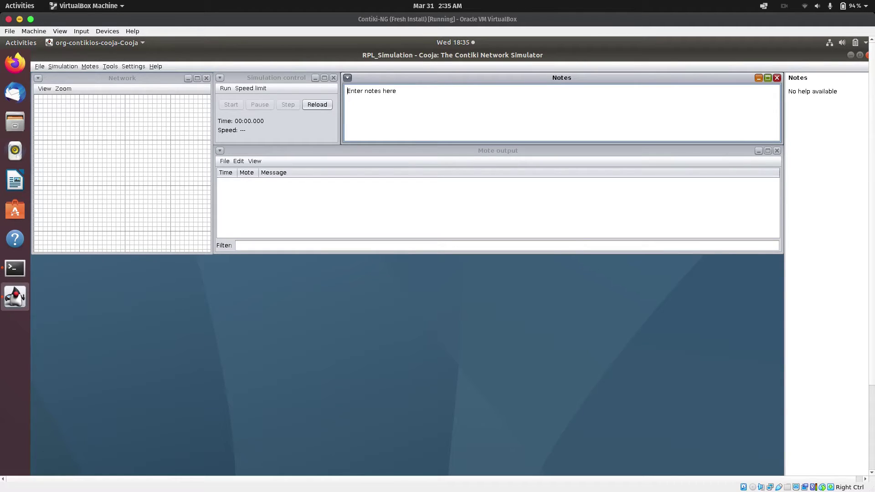
- Narrow the Notes and Mote output windows to about half their width and place the Simulation control window beneath them
drag(342, 108, 497, 108)
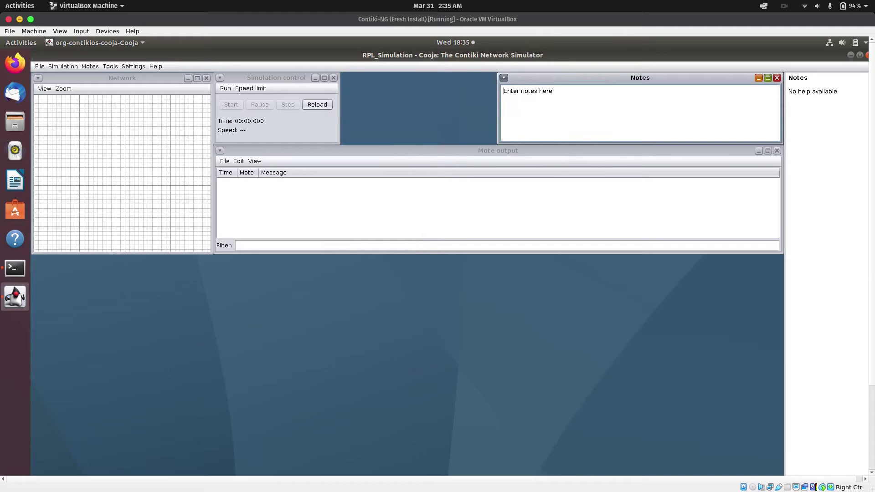
drag(782, 200, 499, 200)
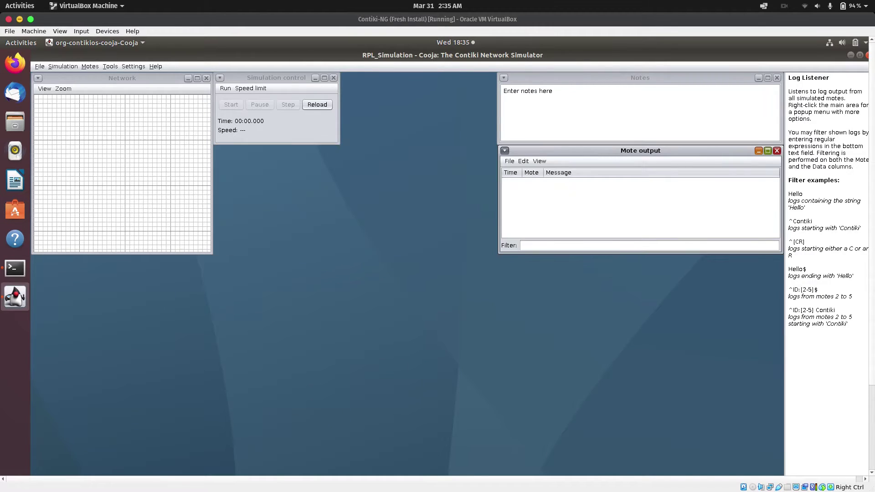
drag(277, 77, 565, 266)
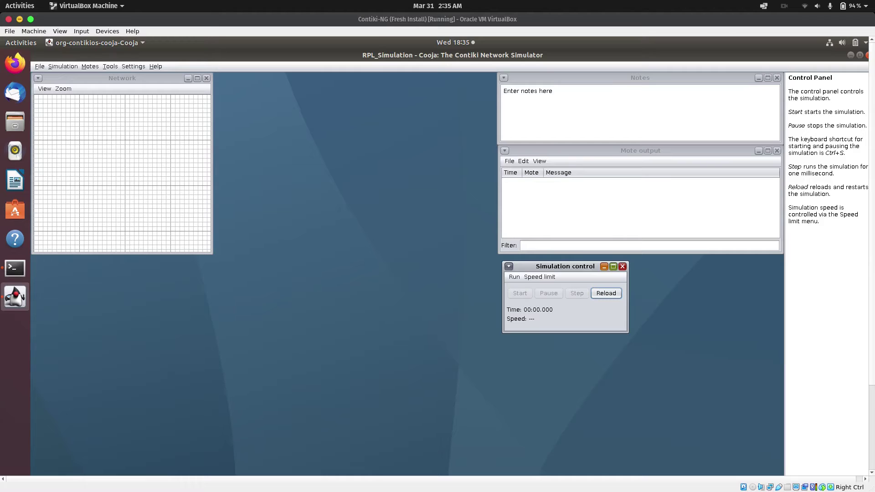
- Enlarge the Network window in width and height to fill the free space beside the other windows
drag(212, 160, 456, 160)
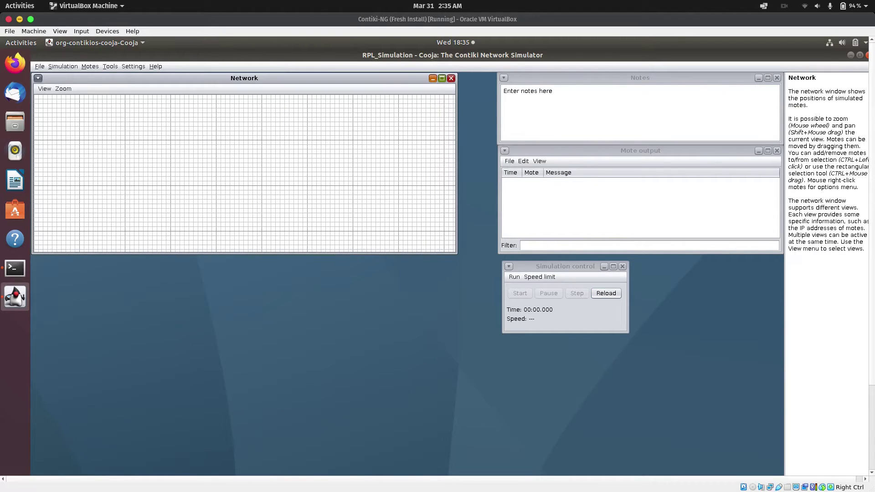
drag(244, 253, 244, 428)
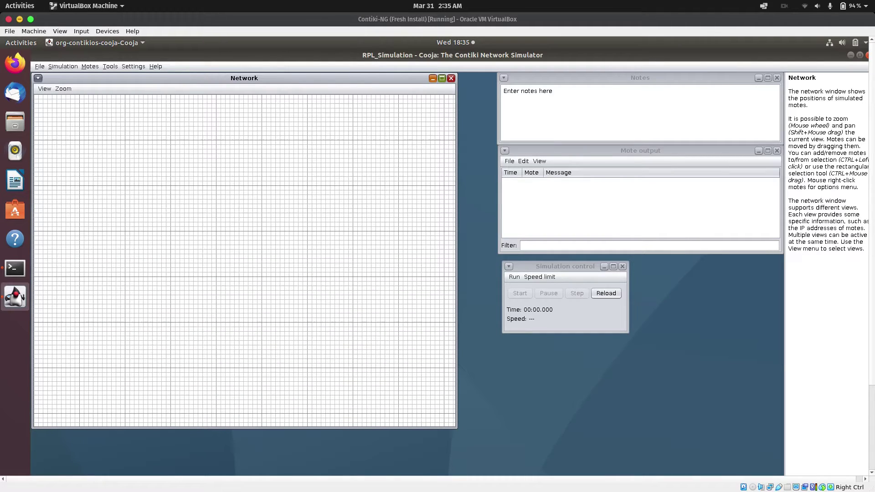
drag(457, 251, 478, 251)
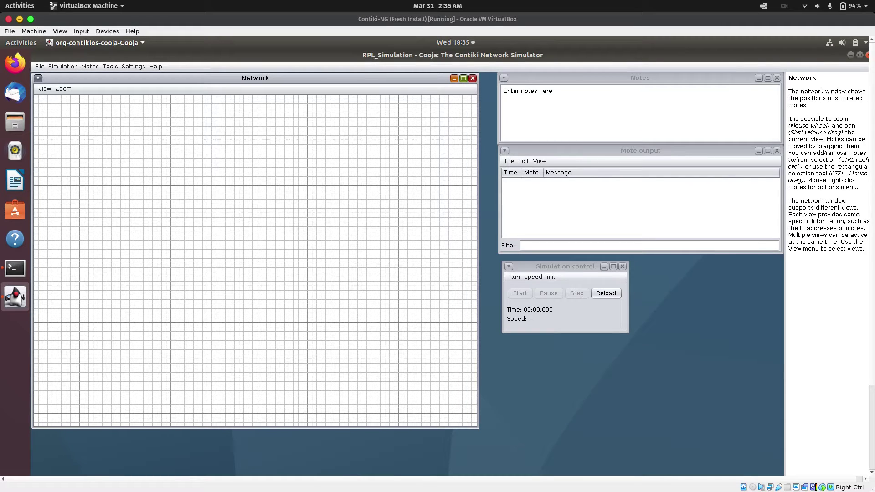
- Start creating a new mote type based on the Sky mote
click(90, 66)
mouse_move(118, 78)
key(Right)
key(Down)
key(Down)
key(Down)
key(Down)
key(Down)
key(Down)
key(Down)
key(Down)
key(Down)
key(Down)
key(Down)
key(Down)
key(Down)
key(Down)
key(Down)
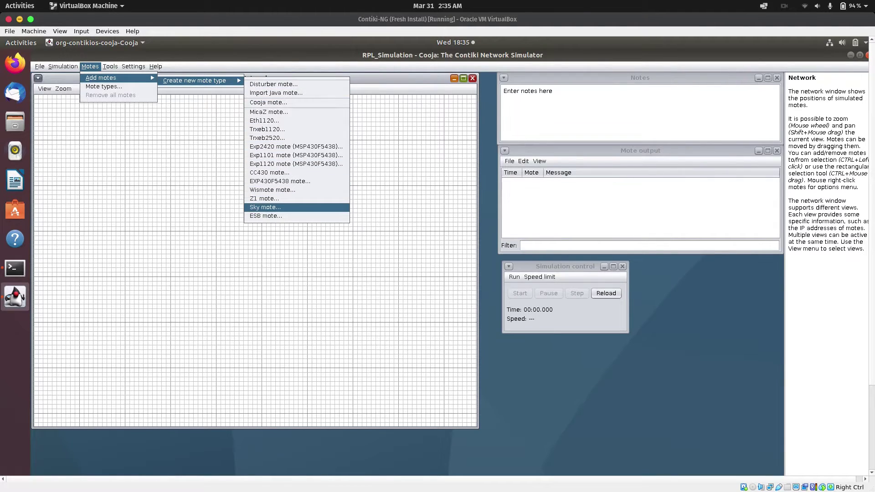
key(Return)
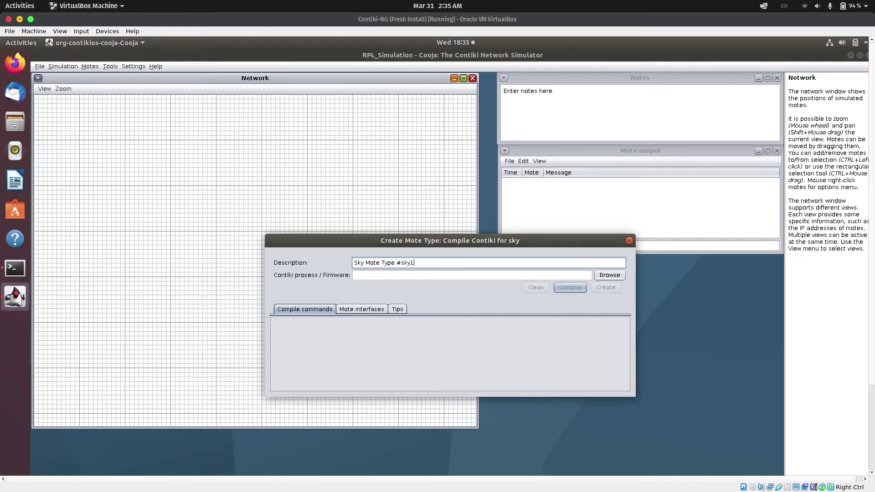
- Choose udp-server.c from the contiki-ng/examples/rpl-udp folder as the Sky mote's Contiki process source
click(609, 275)
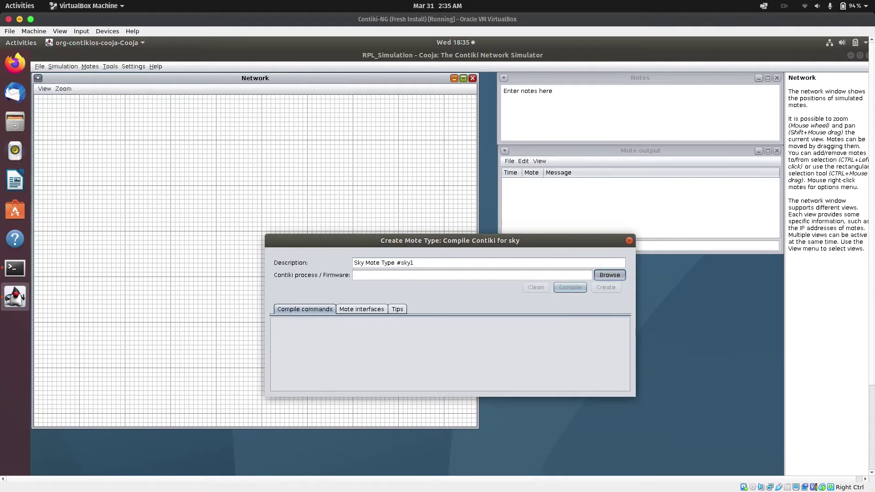
key(space)
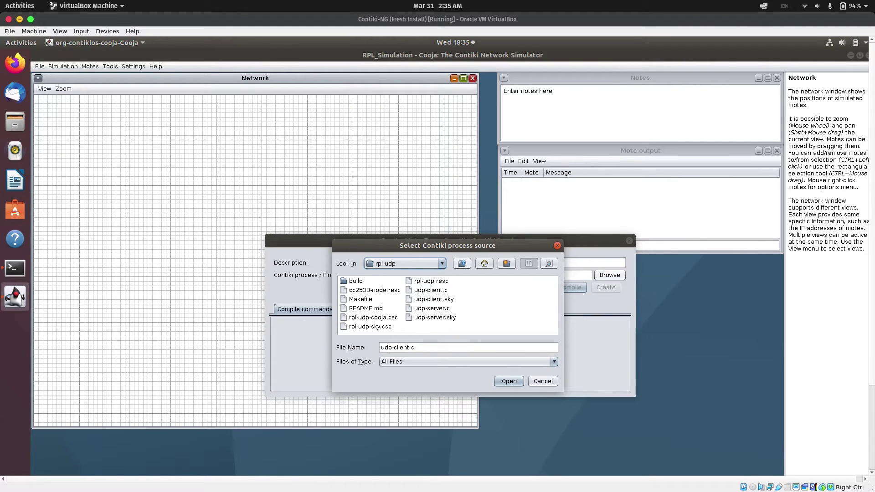
click(461, 263)
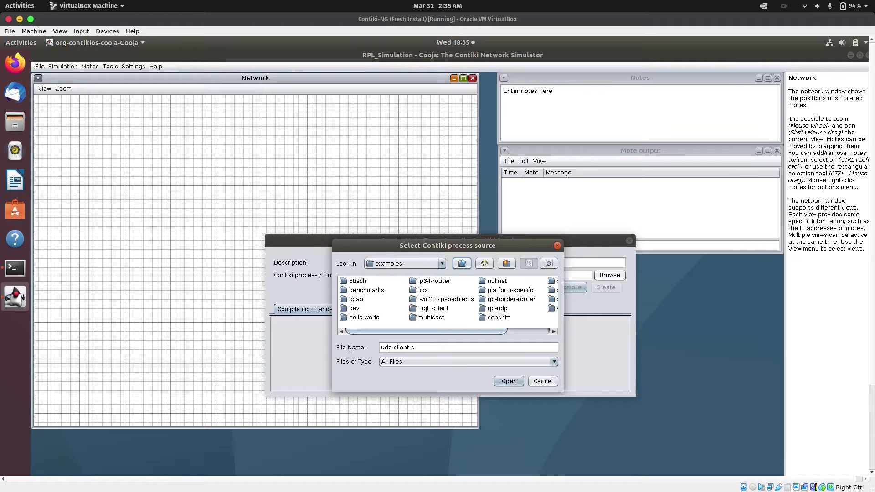
key(BackSpace)
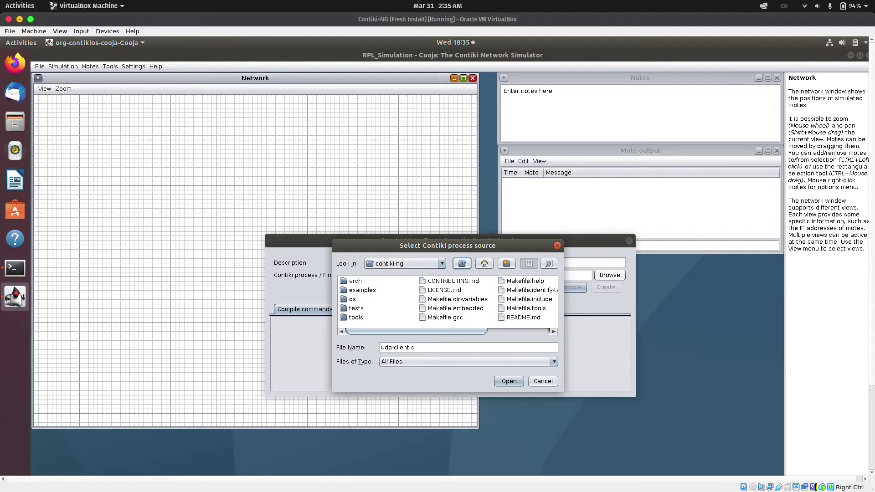
click(362, 290)
click(508, 382)
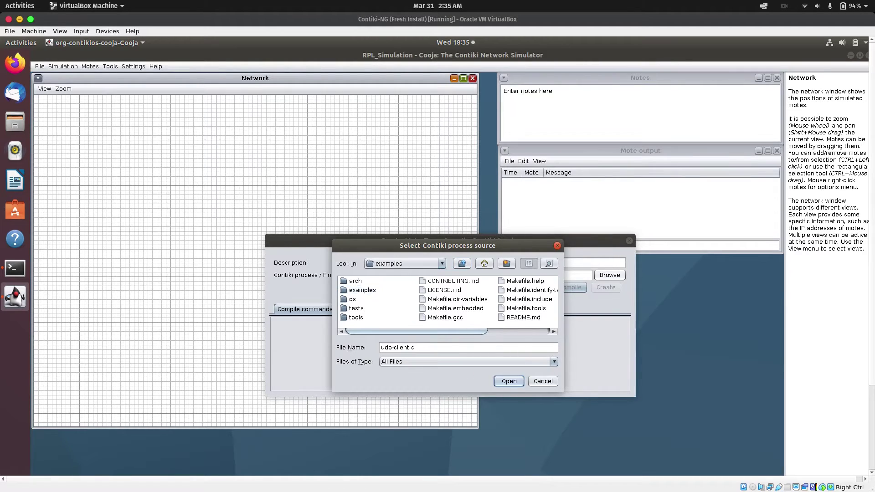
key(Return)
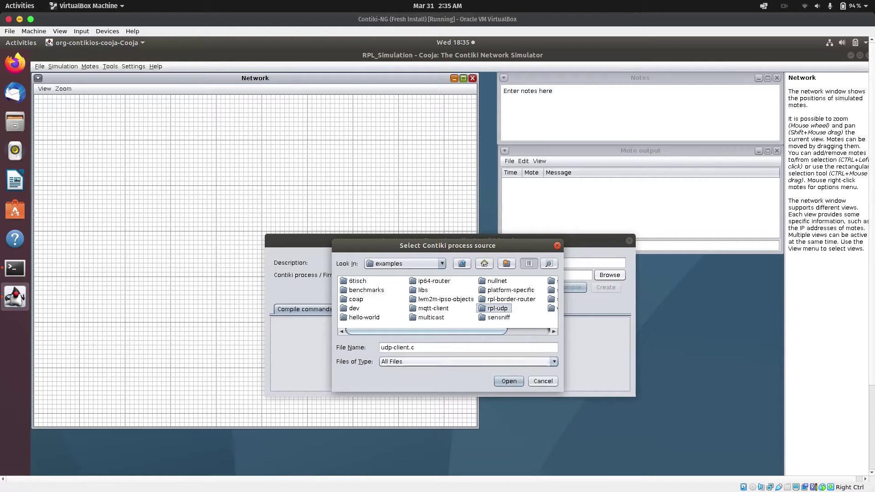
key(Return)
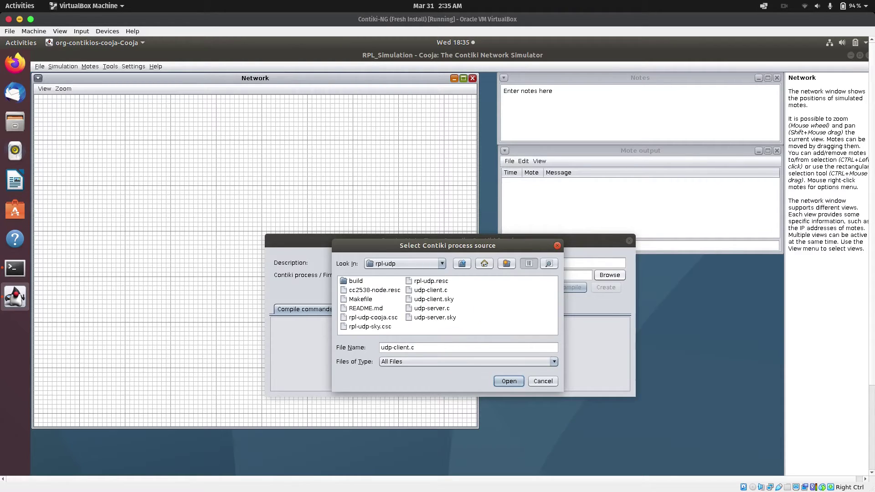
click(432, 308)
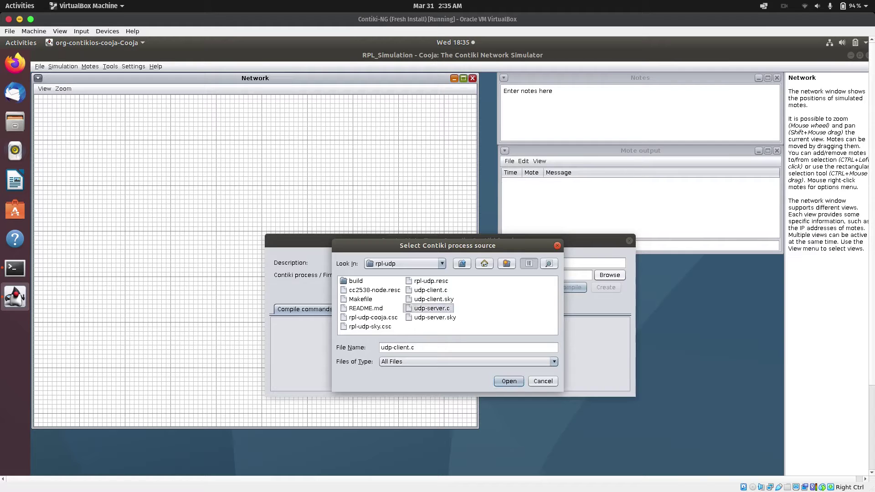
key(Return)
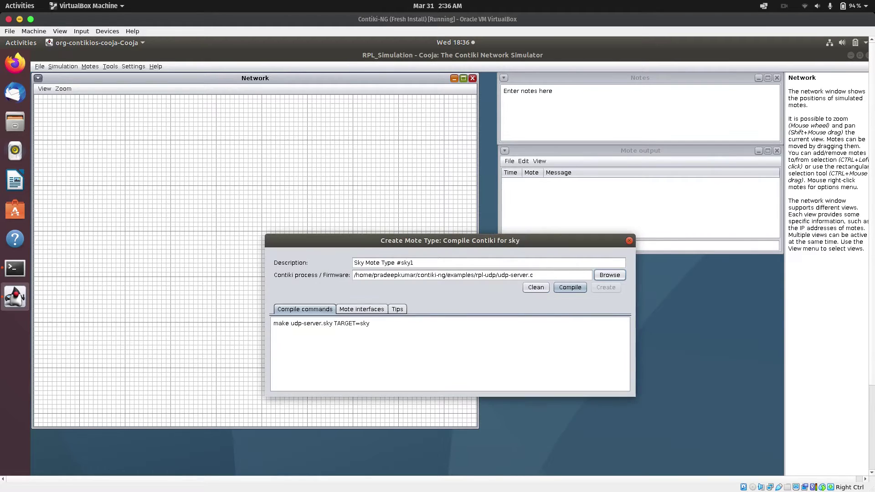
- Compile the udp-server firmware, create the mote type, and add 1 mote with random positioning
key(Return)
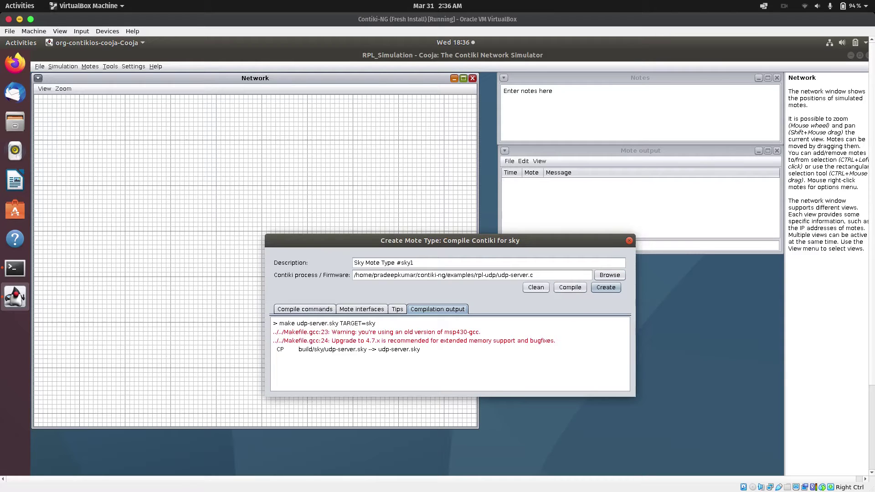
key(Return)
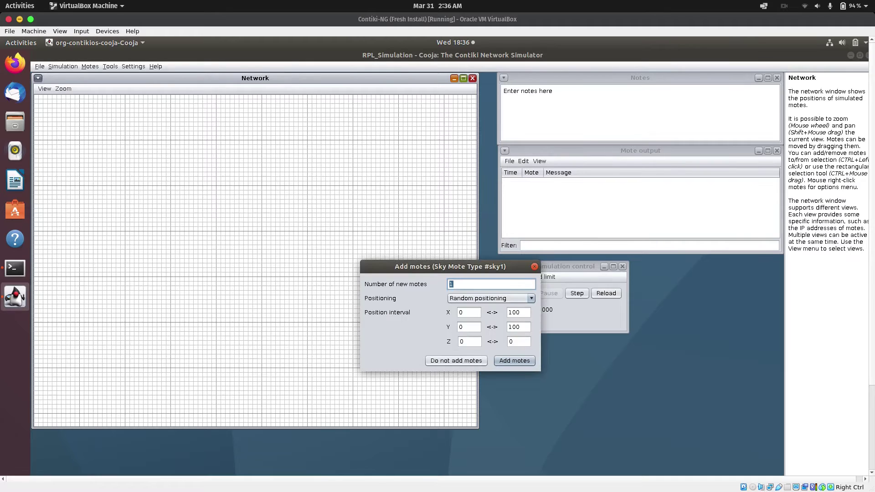
click(514, 360)
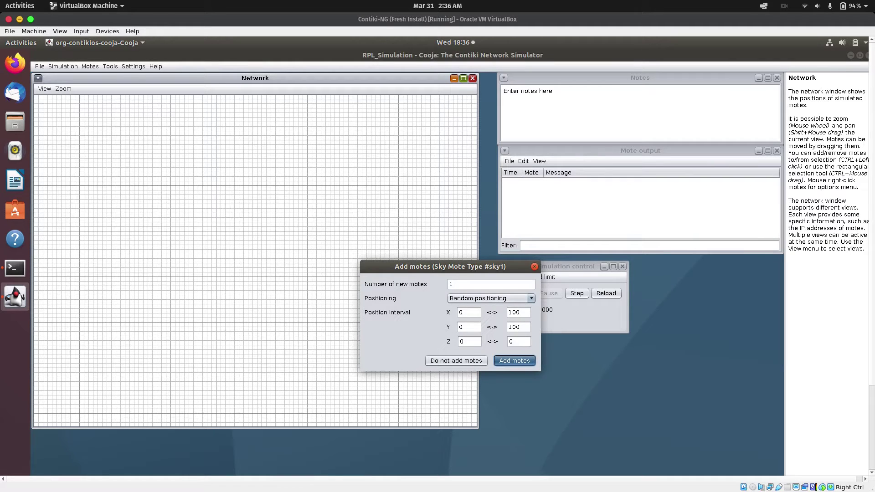
key(Return)
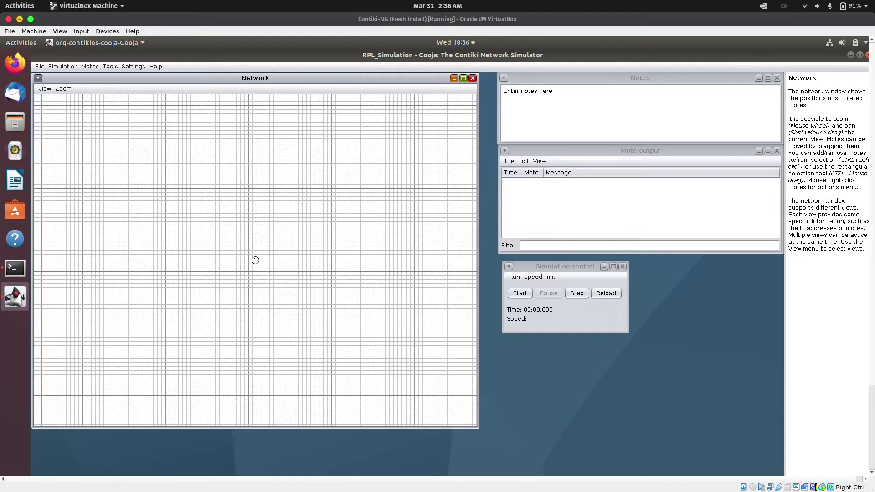
click(255, 260)
key(Escape)
- Start creating a second mote type based on the Sky mote
click(90, 67)
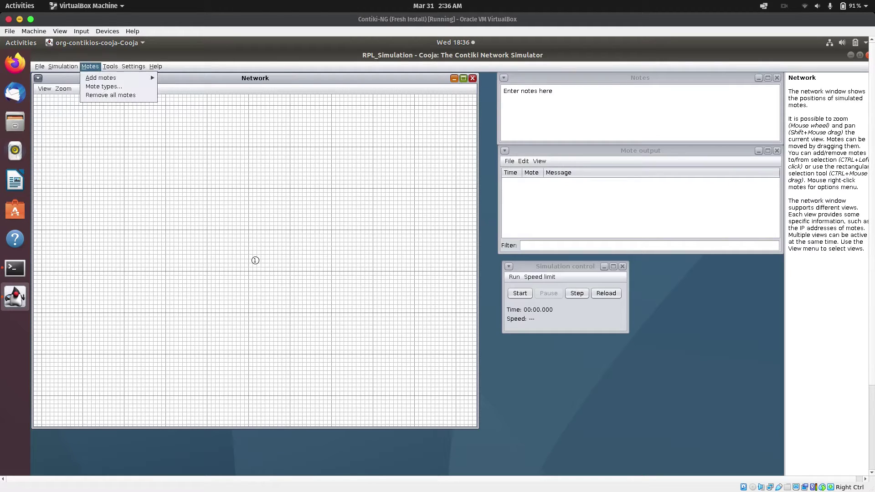
key(Down)
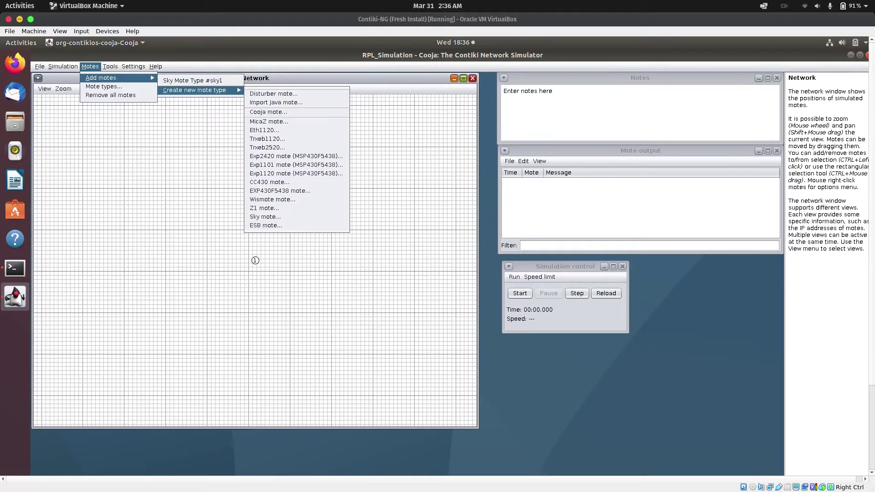
key(Right)
key(Down)
key(Down)
key(Down)
key(Down)
key(Down)
key(Down)
key(Down)
key(Down)
key(Down)
key(Down)
key(Down)
key(Down)
key(Down)
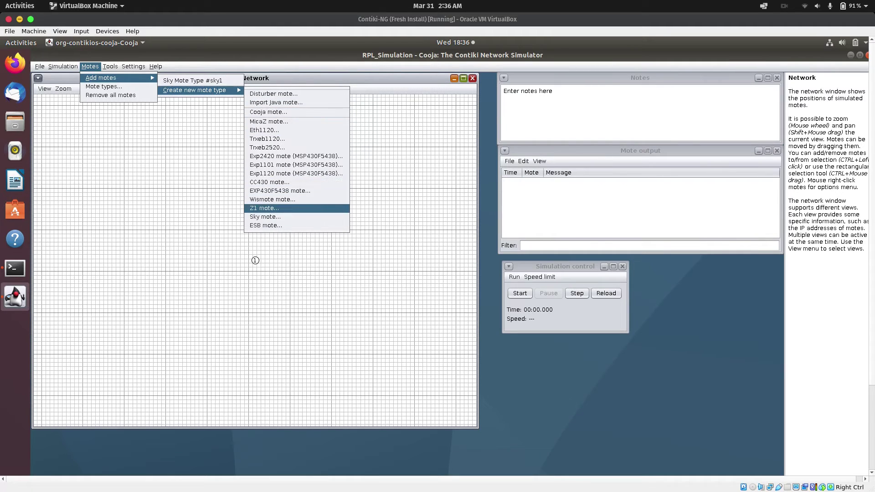
key(Down)
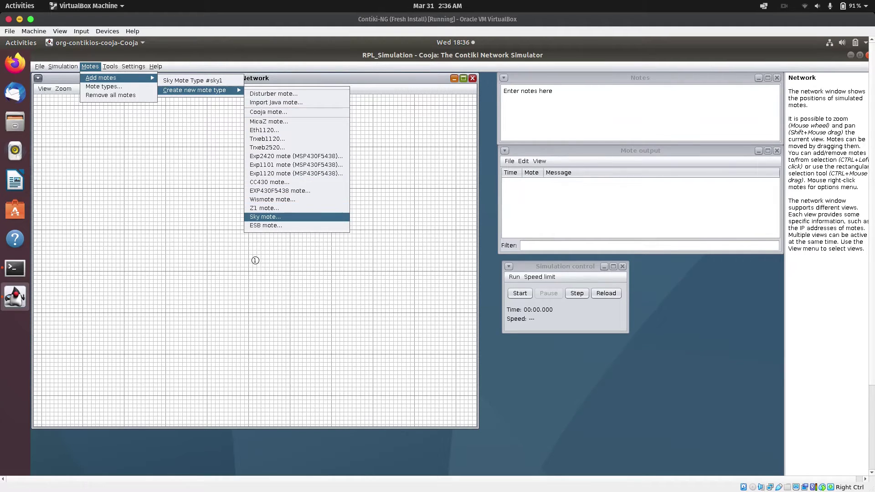
key(Return)
- Choose udp-client.c from the rpl-udp folder as the new Sky mote type's Contiki process source
click(609, 275)
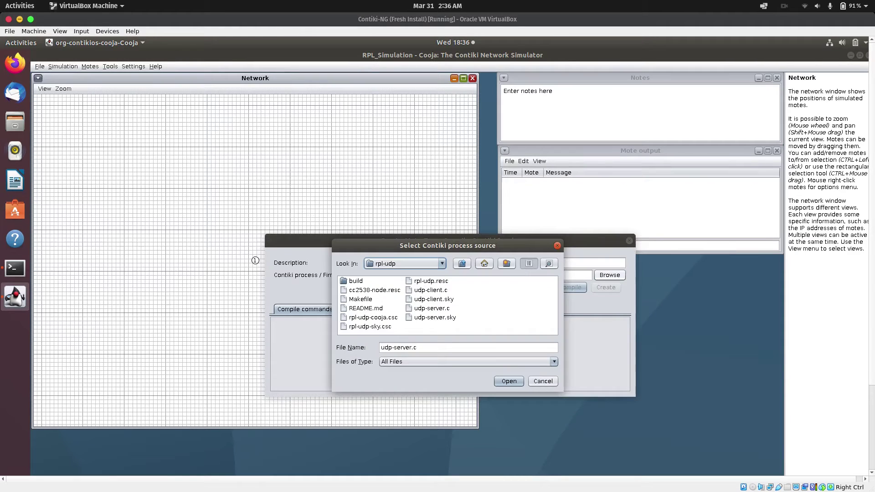
click(431, 290)
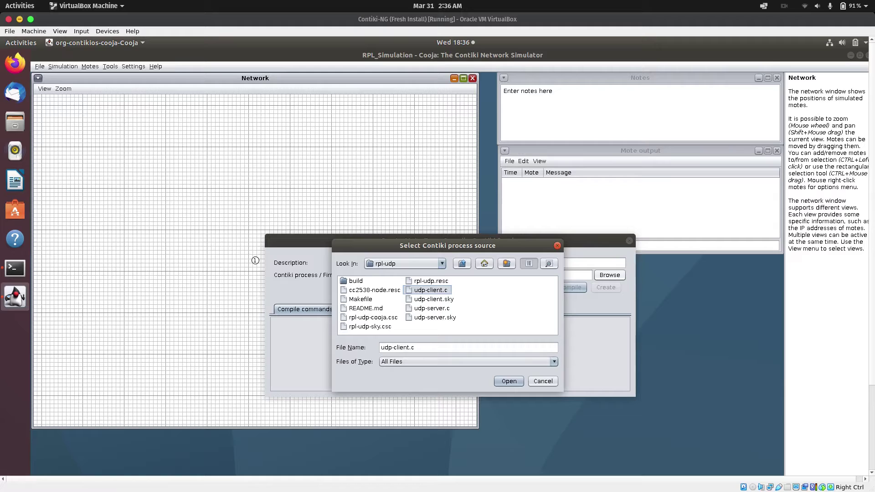
click(508, 381)
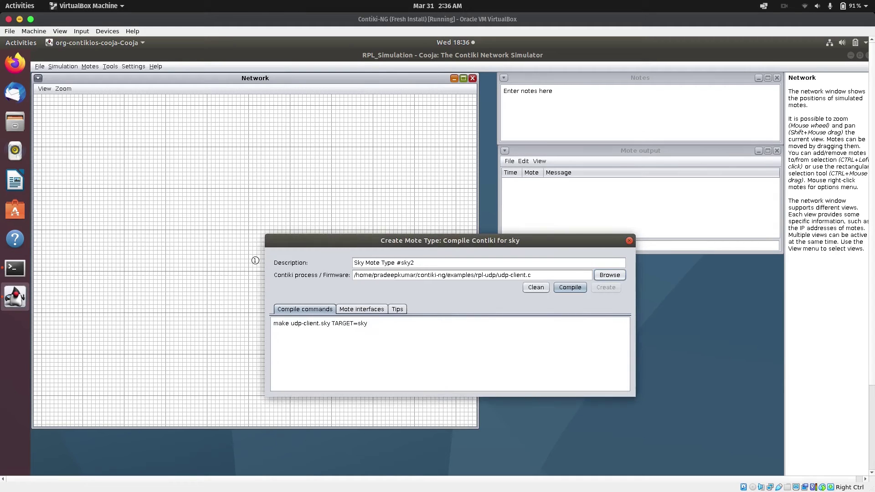
- Compile the udp-client firmware, create the mote type, and add 8 motes with random positioning
key(space)
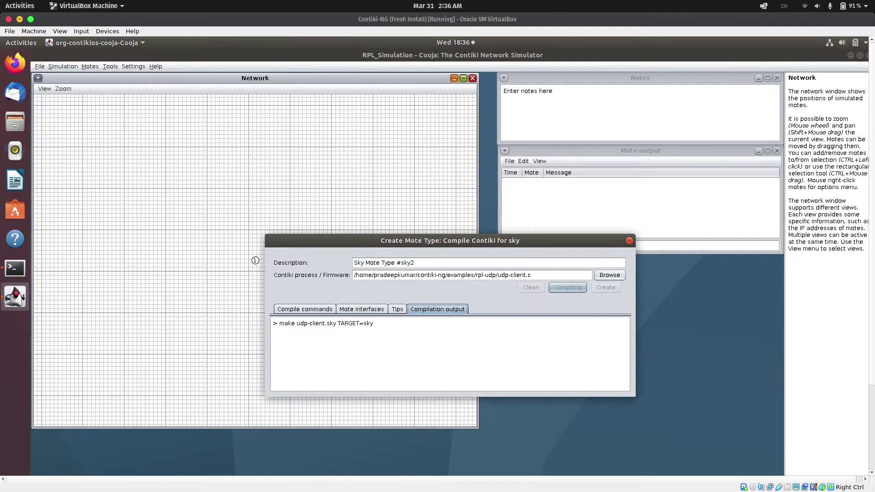
key(space)
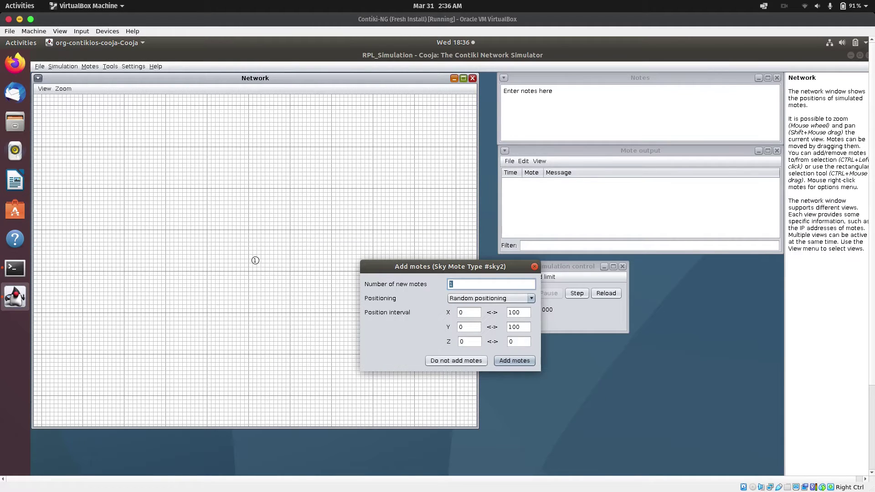
text(8)
click(515, 361)
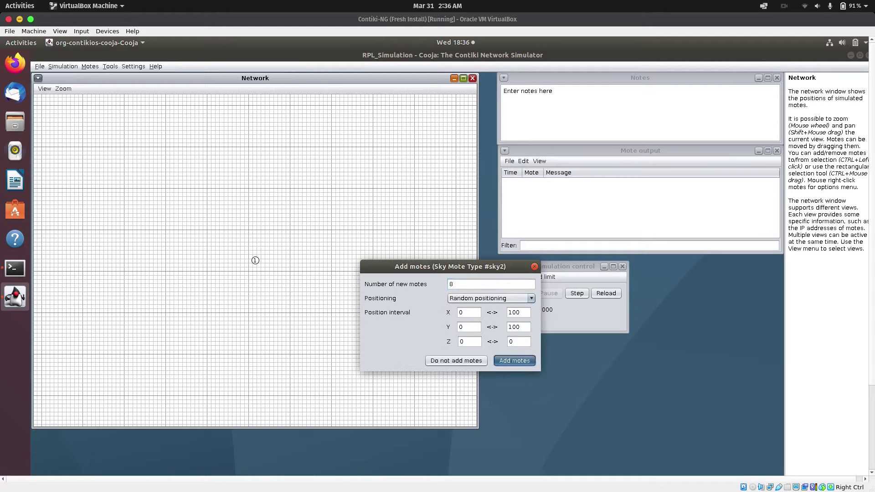
key(Return)
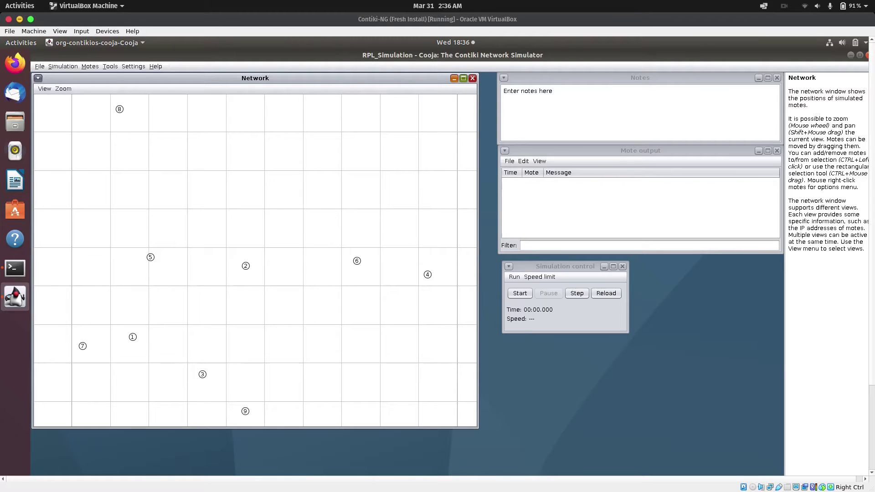
- Examine the radio ranges of motes 8, 2 and 1 and the network's display options, leaving no mote selected
click(120, 109)
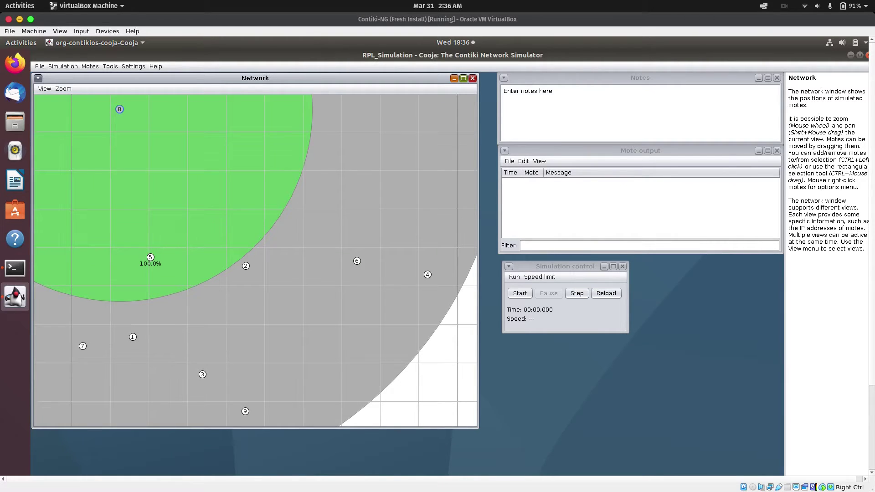
click(44, 88)
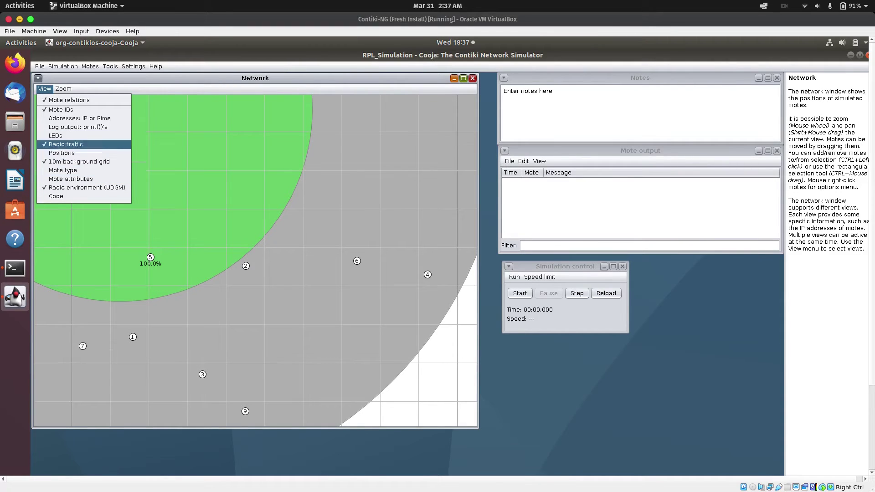
key(Escape)
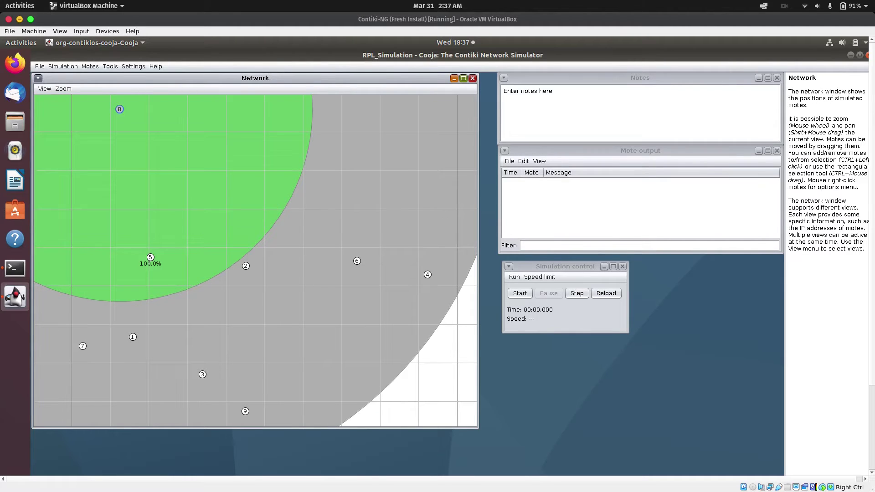
click(44, 88)
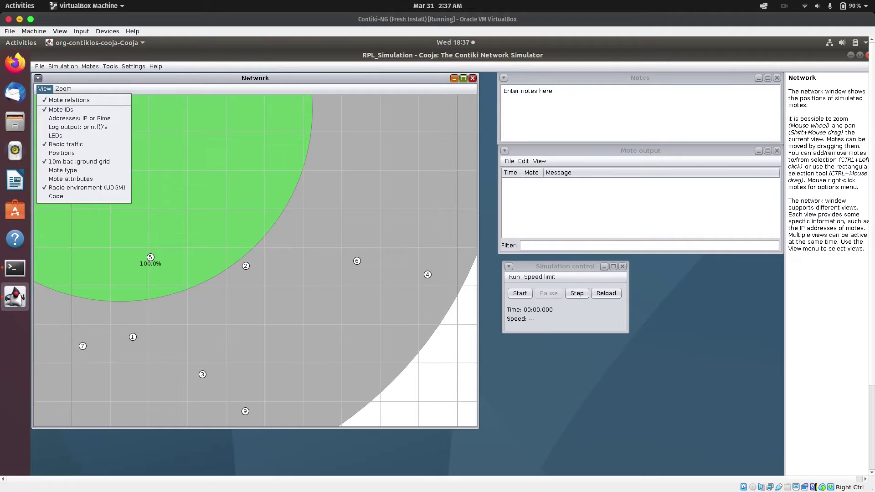
key(Escape)
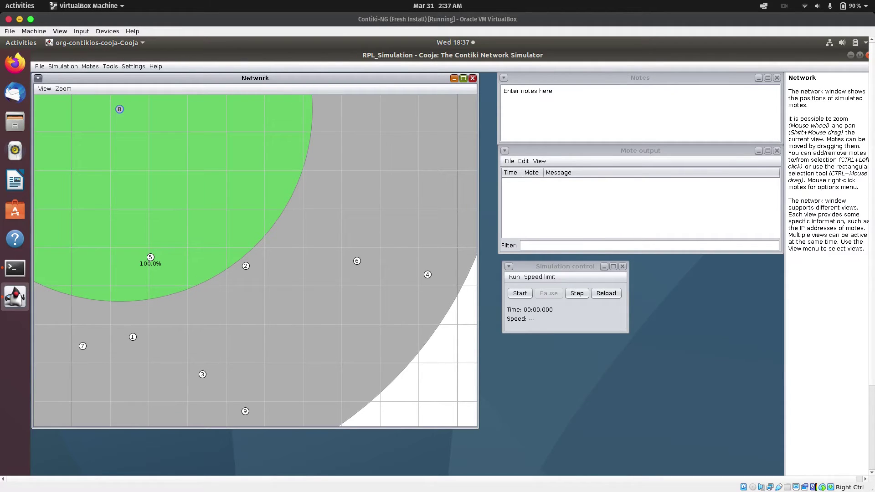
mouse_move(120, 110)
click(245, 265)
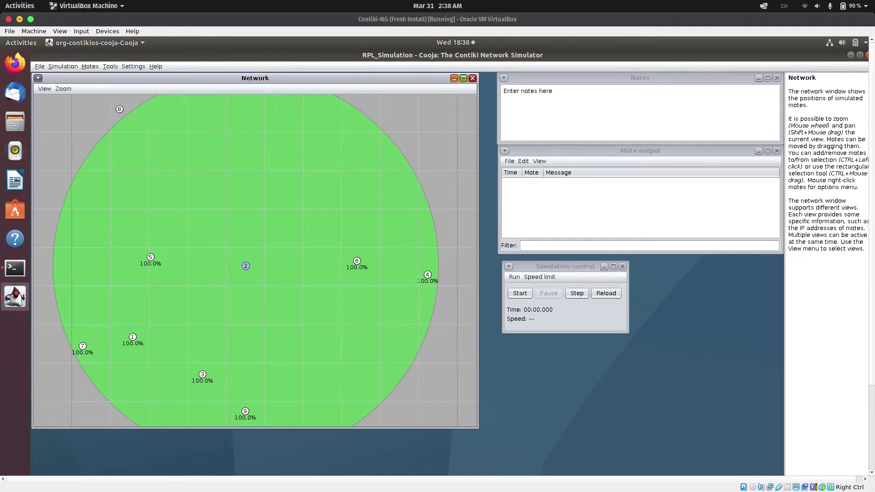
click(133, 337)
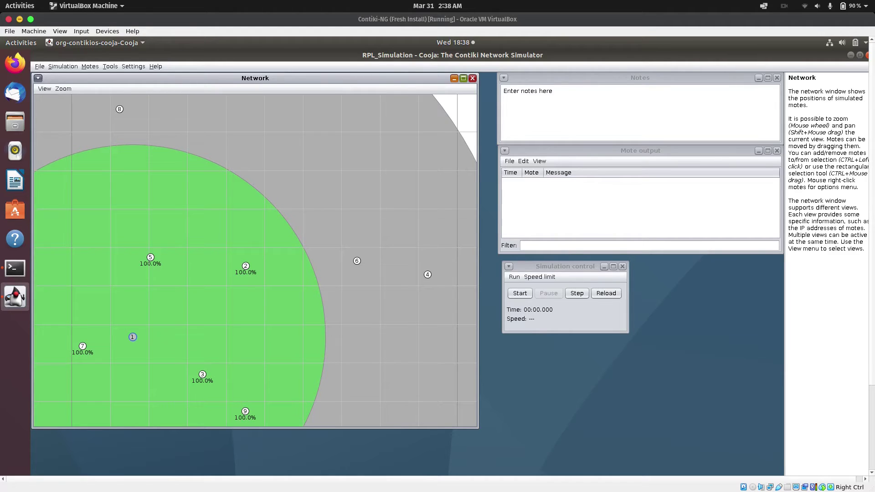
key(Escape)
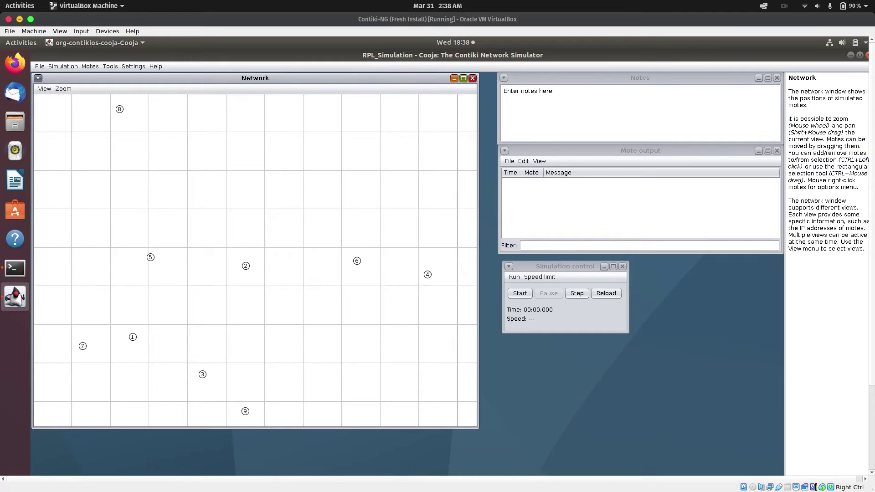
- Run the simulation for just under three minutes of simulated time and pause it
click(520, 293)
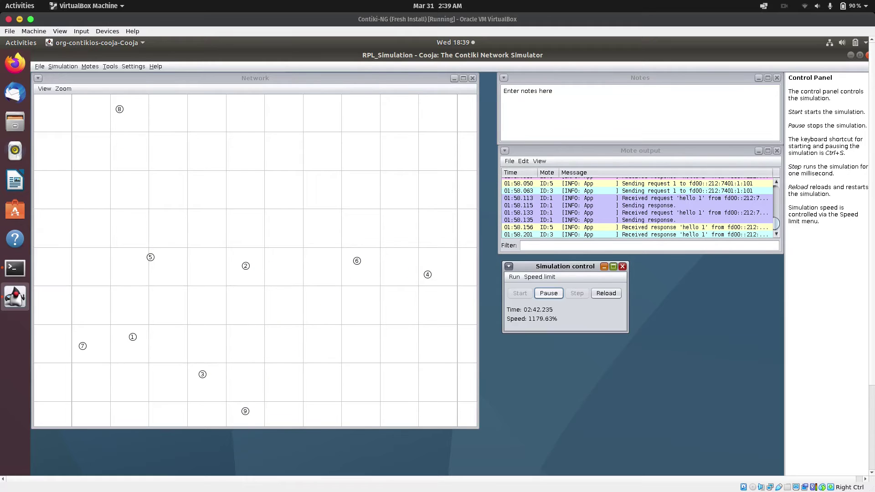
key(ctrl+s)
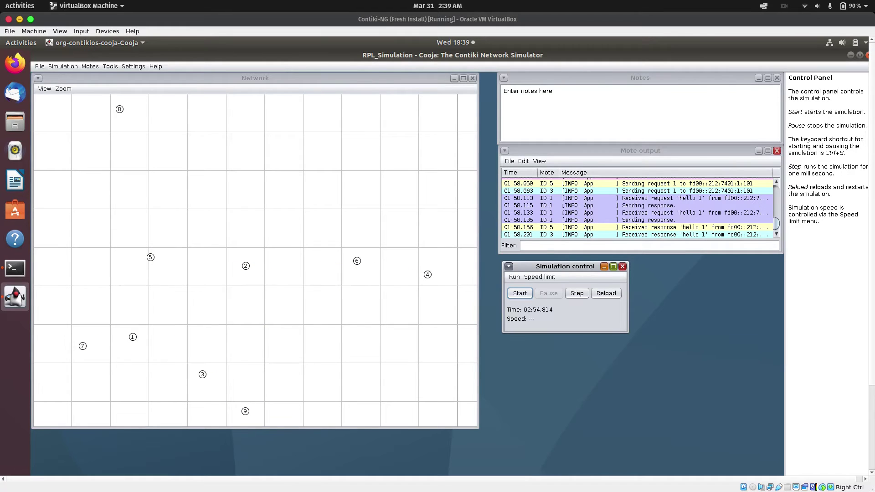
- Maximize the Mote output window and go to the beginning of its log
click(768, 150)
click(768, 150)
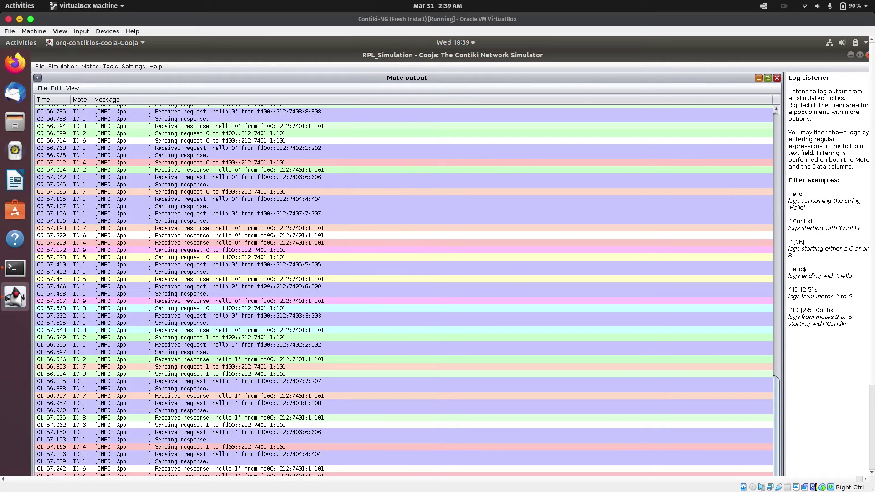
drag(433, 373, 433, 272)
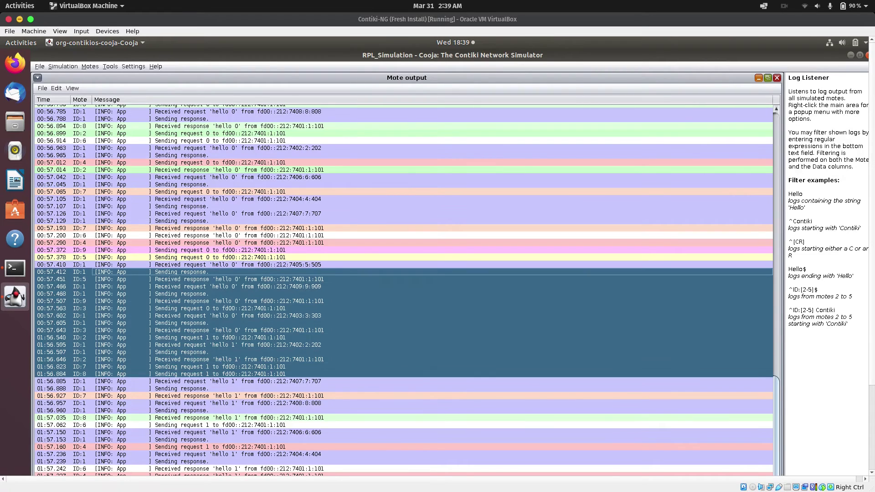
scroll(407, 290, up, 20)
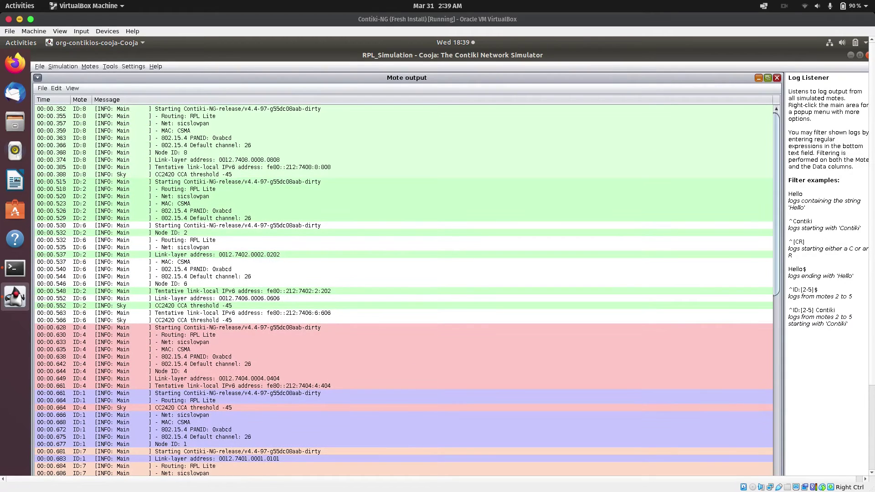
- Examine mote 8's startup messages line by line, from the Contiki-NG version through routing, network, MAC, channel and addresses to the CCA threshold
click(237, 108)
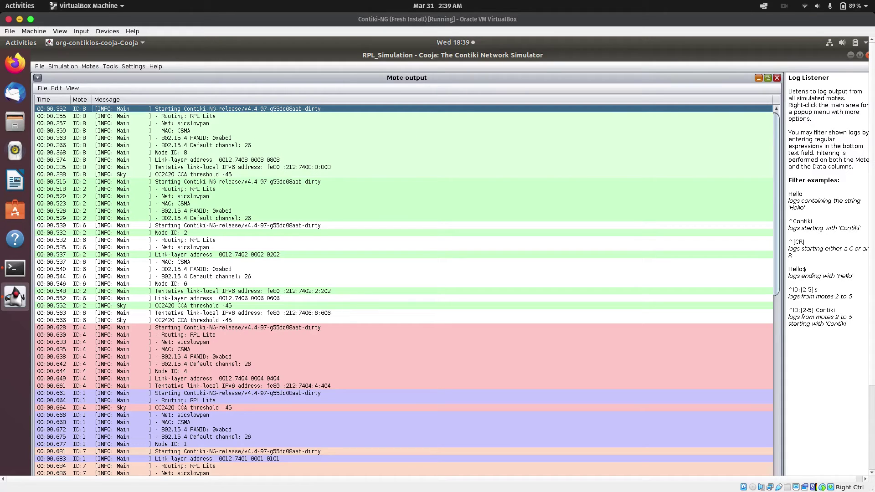
click(237, 123)
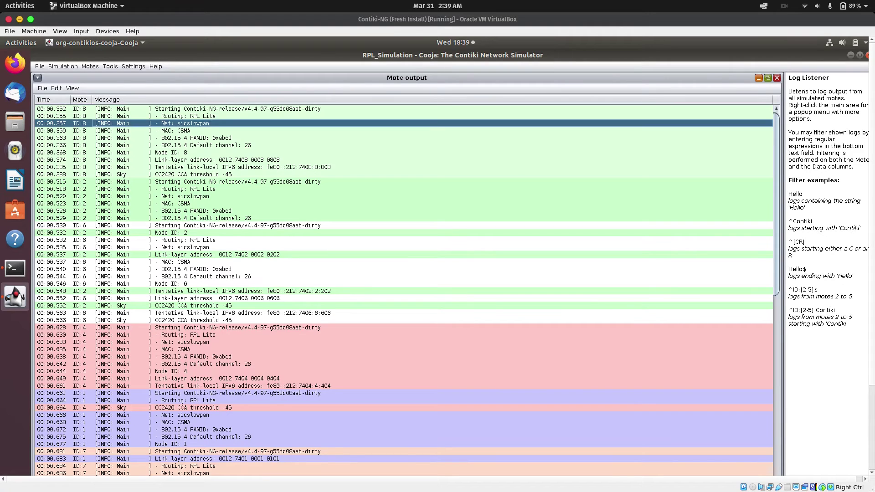
click(237, 116)
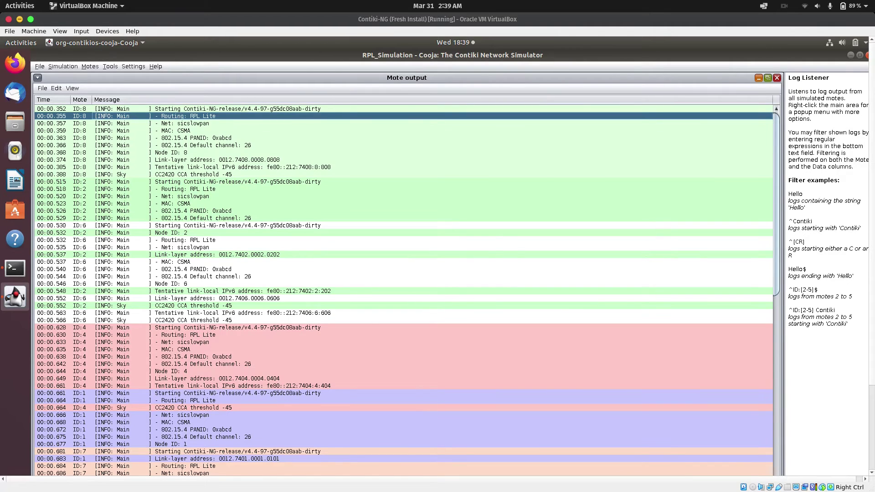
click(237, 123)
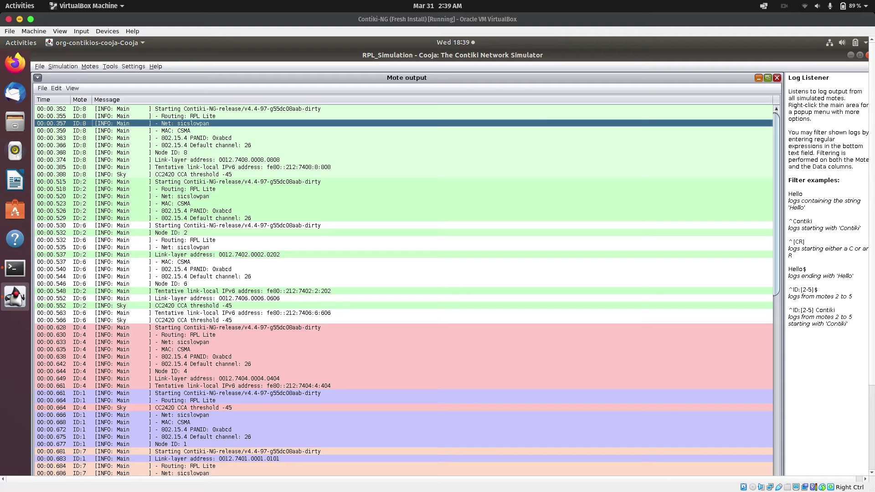
click(237, 130)
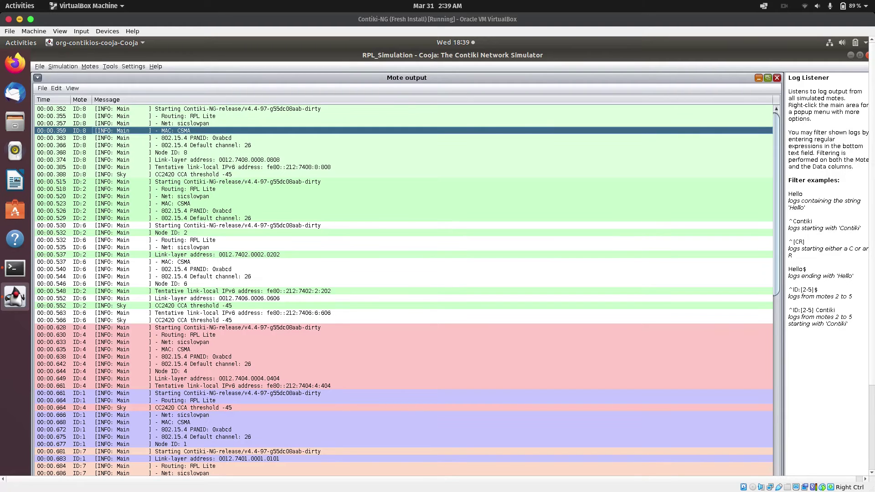
click(237, 137)
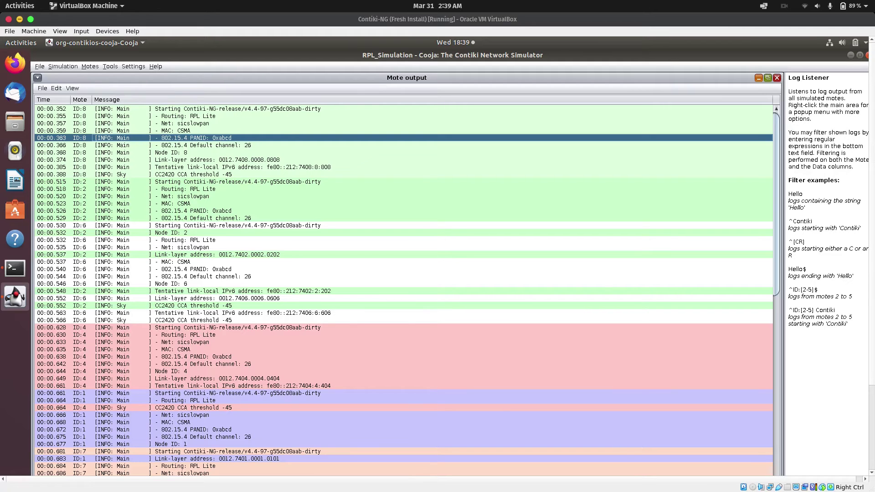
click(237, 145)
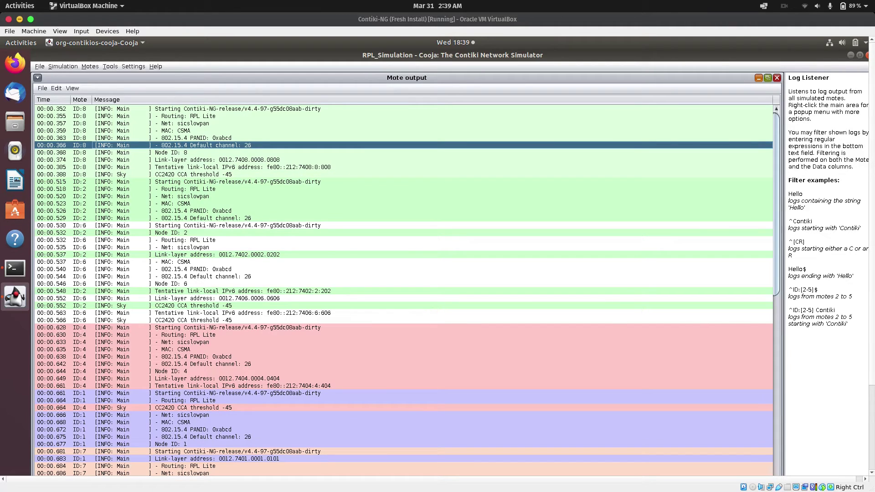
click(237, 153)
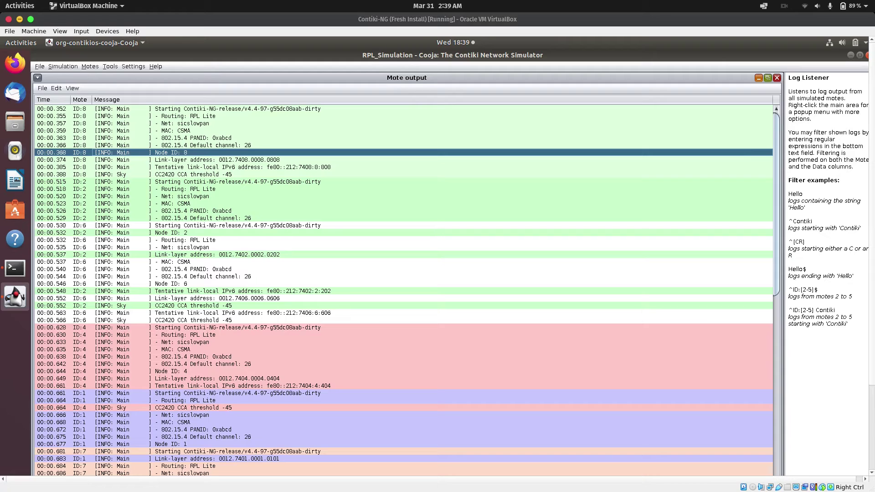
click(237, 159)
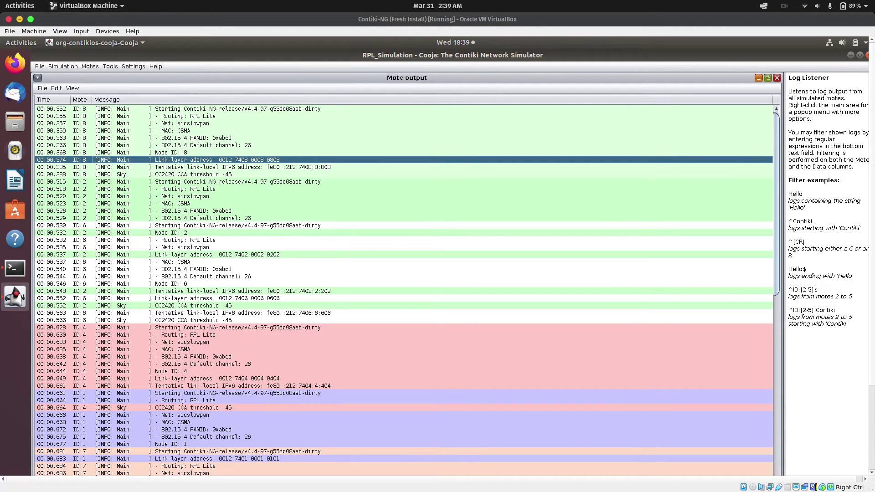
click(237, 166)
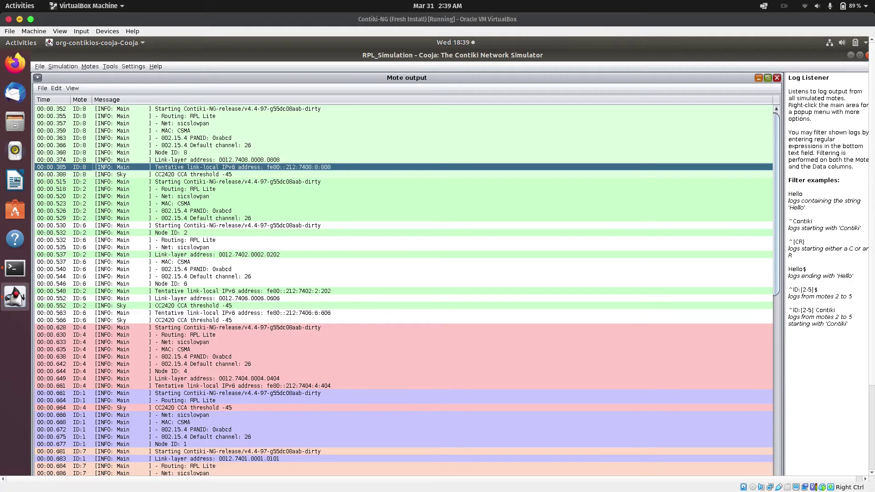
click(237, 174)
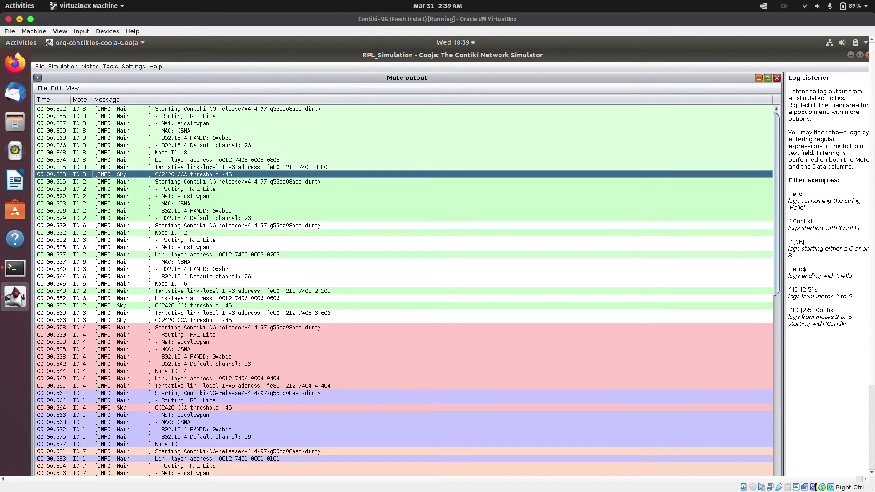
- Examine the startup messages of the remaining motes, from mote 2 through mote 3, up to the first application requests
click(237, 181)
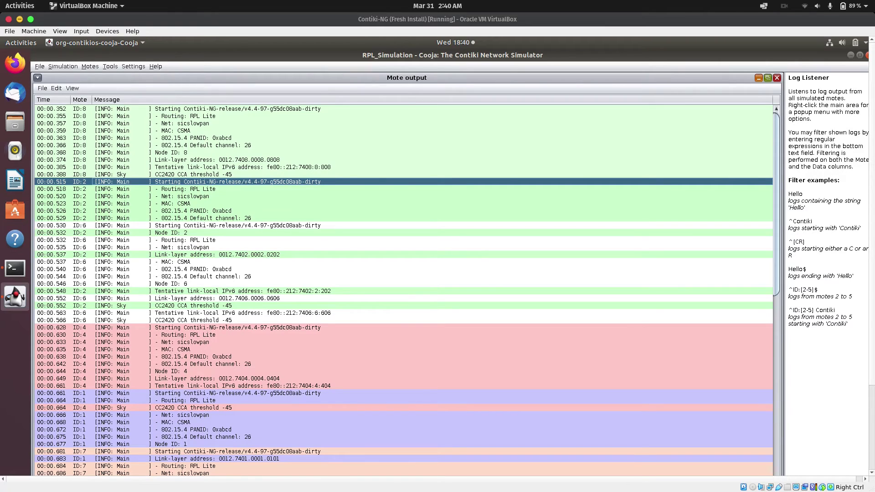
scroll(404, 290, down, 9)
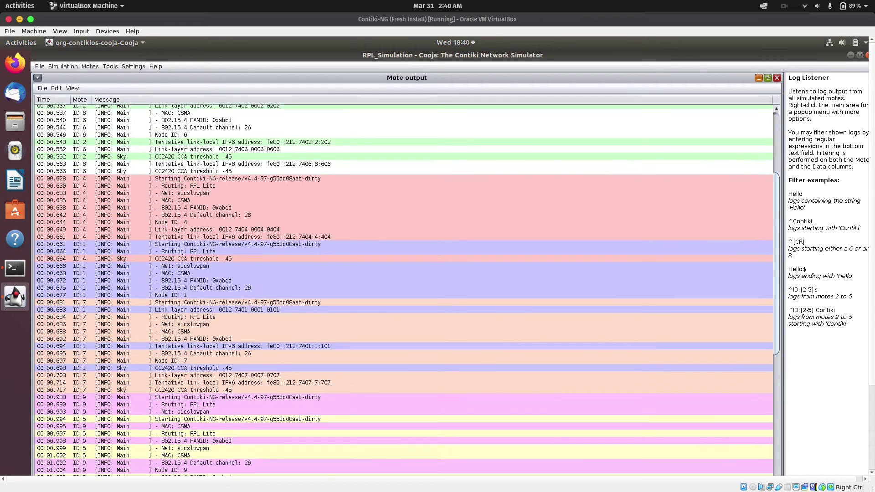
scroll(404, 290, down, 9)
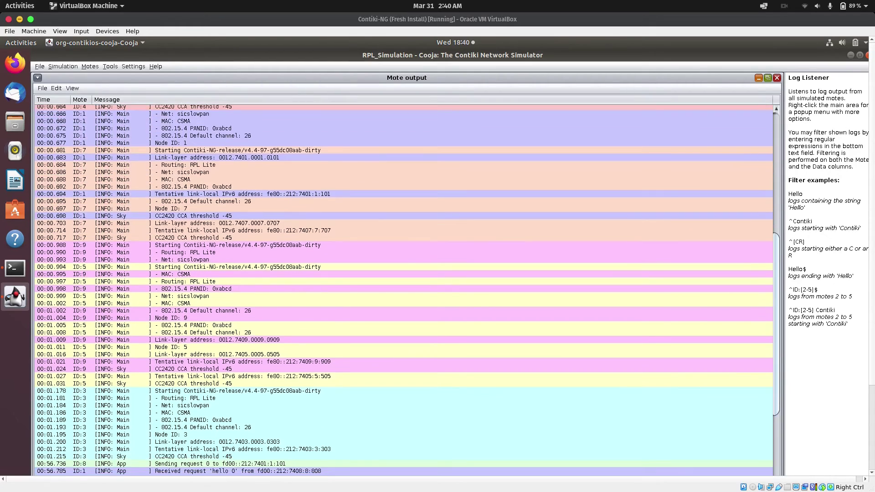
scroll(404, 290, down, 3)
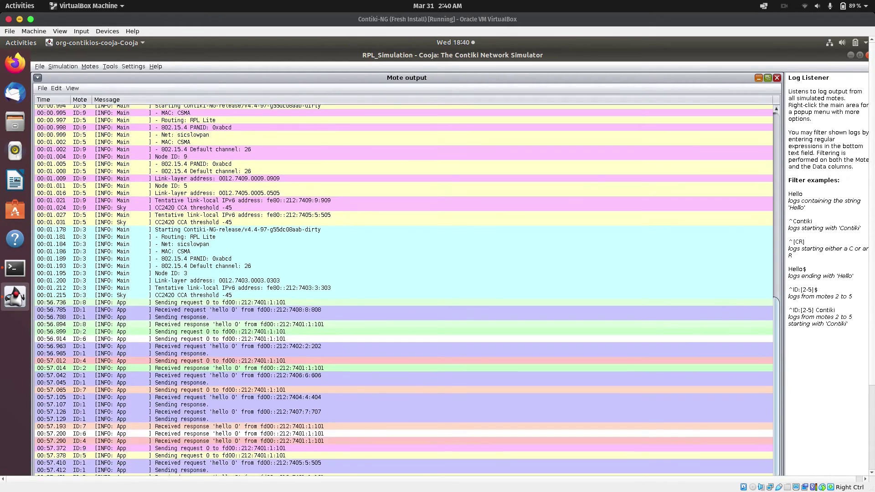
- Examine the first request exchange line by line, from mote 8's request 0 and the server's response to mote 2's request reaching mote 1
click(404, 302)
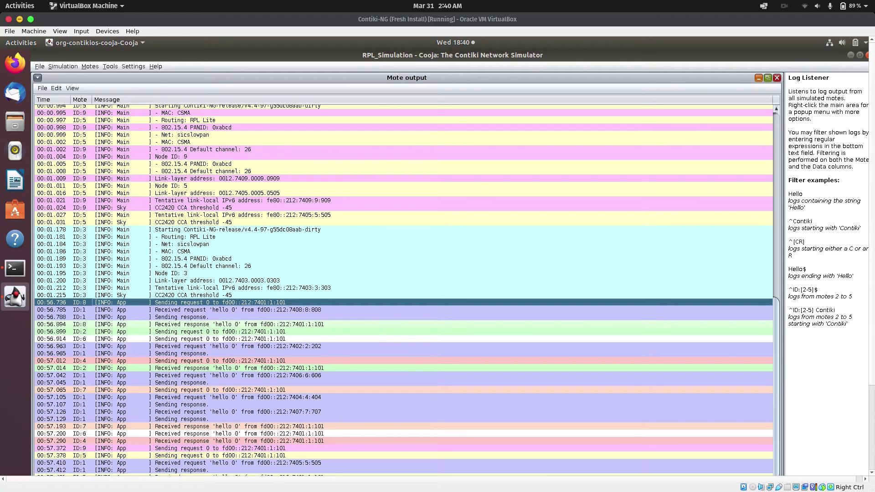
click(404, 309)
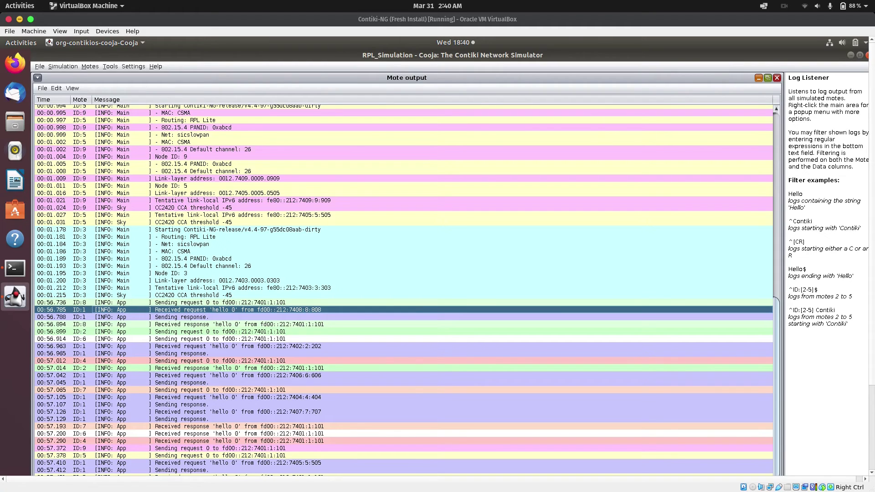
click(404, 317)
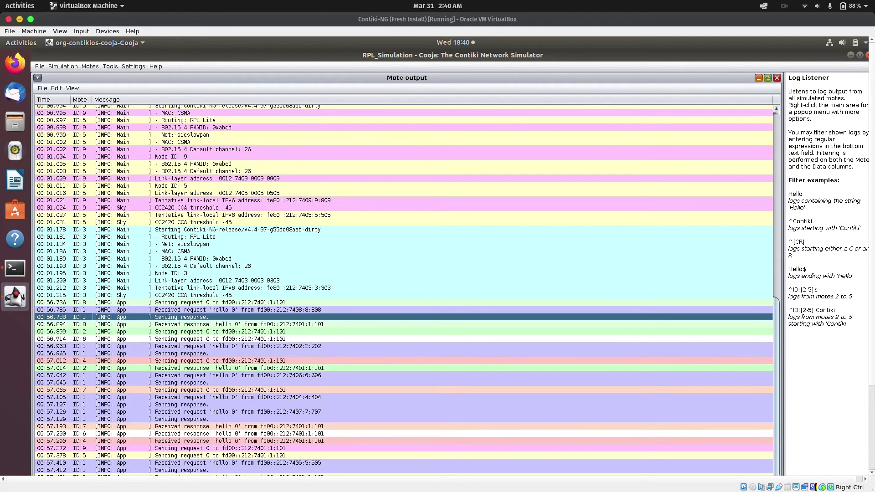
click(404, 325)
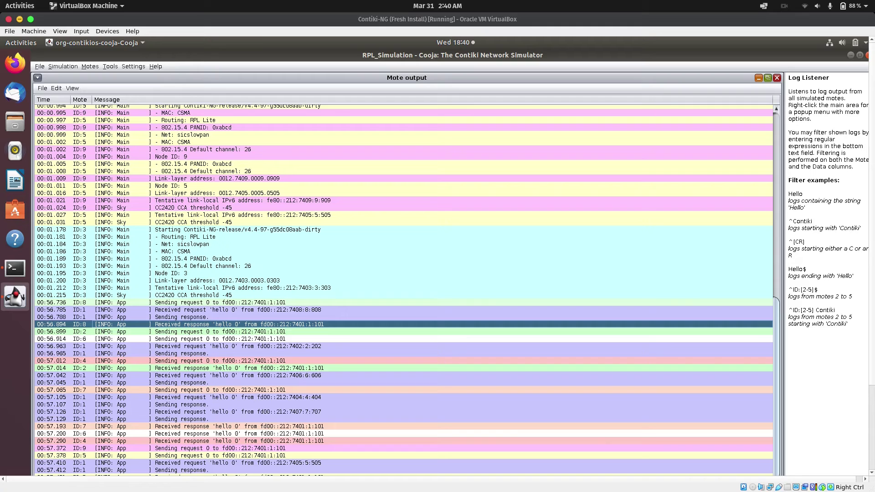
click(404, 332)
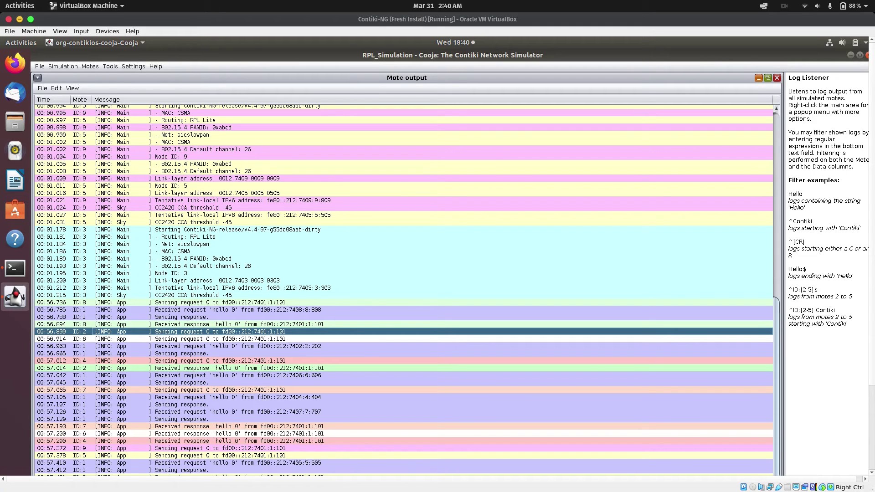
click(404, 339)
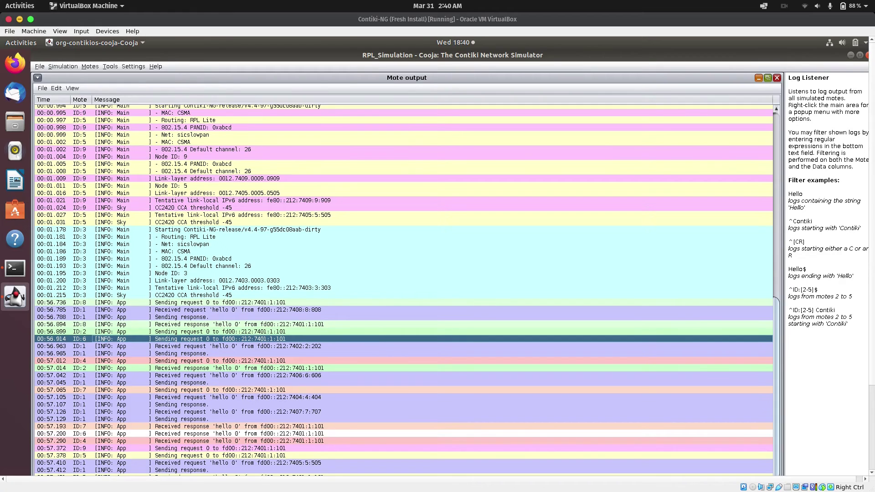
click(207, 346)
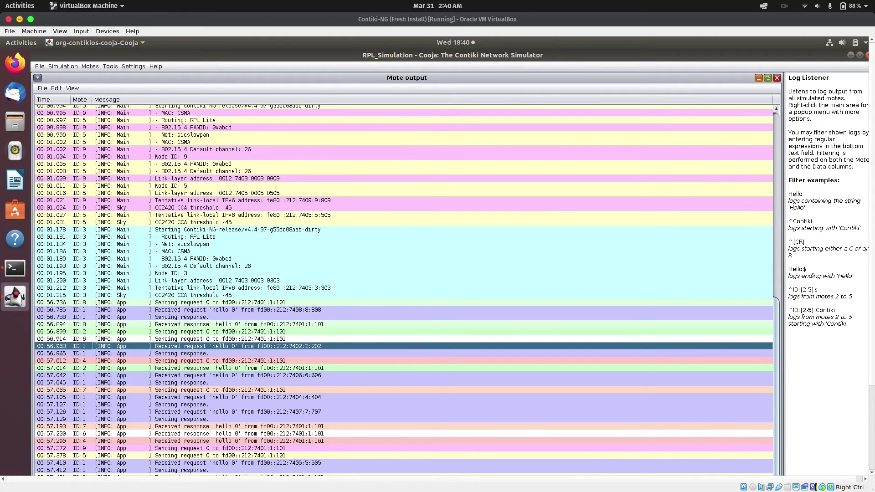
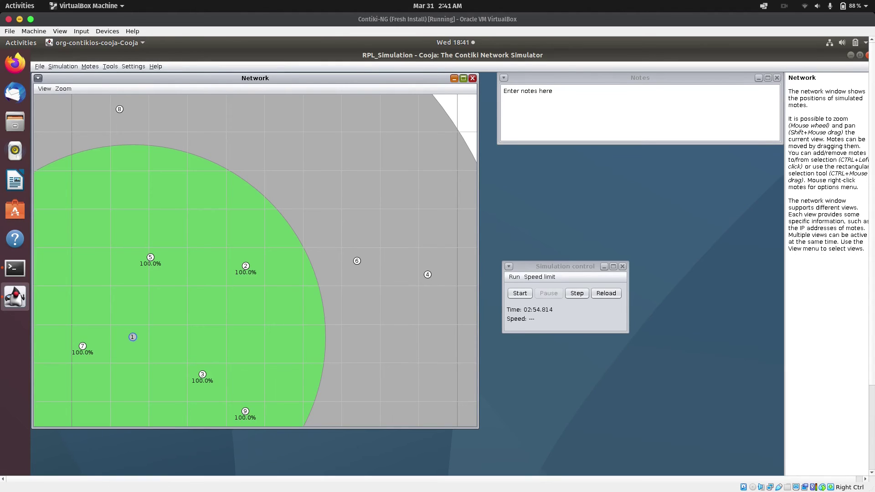
- Minimize the Network window and bring back the Mote output window in maximized form
click(454, 78)
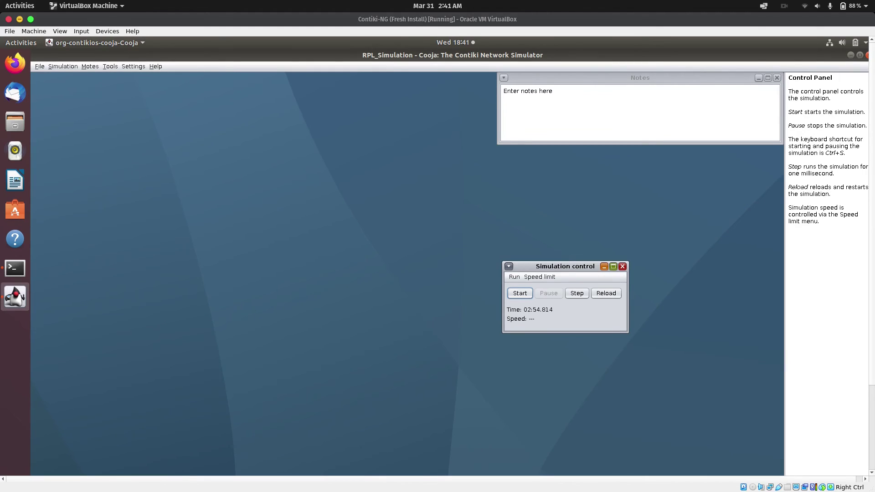
key(alt+t)
key(Down)
key(Down)
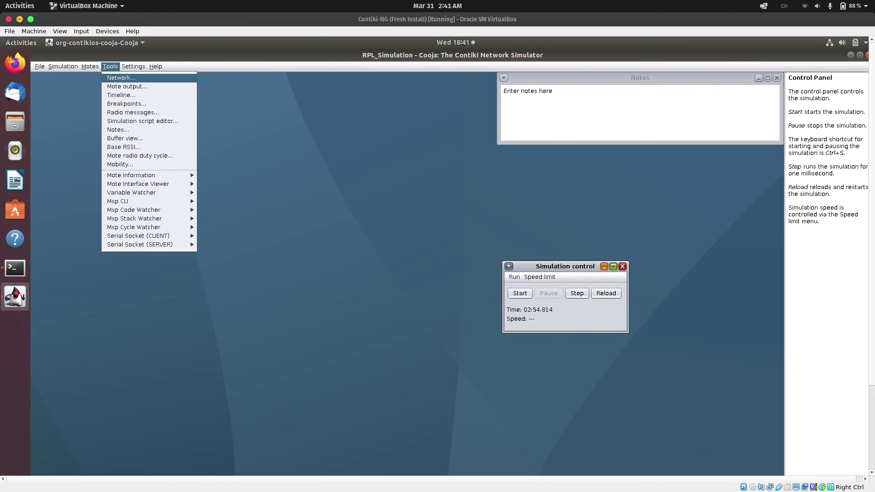
key(Return)
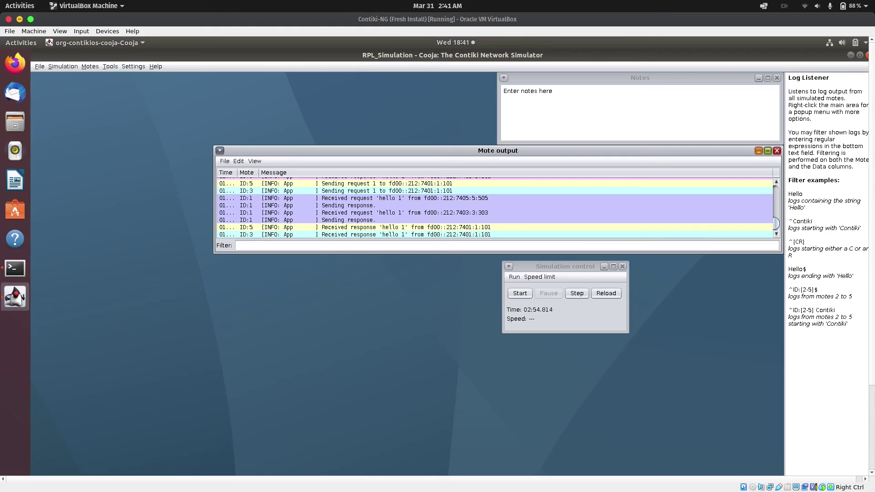
click(768, 150)
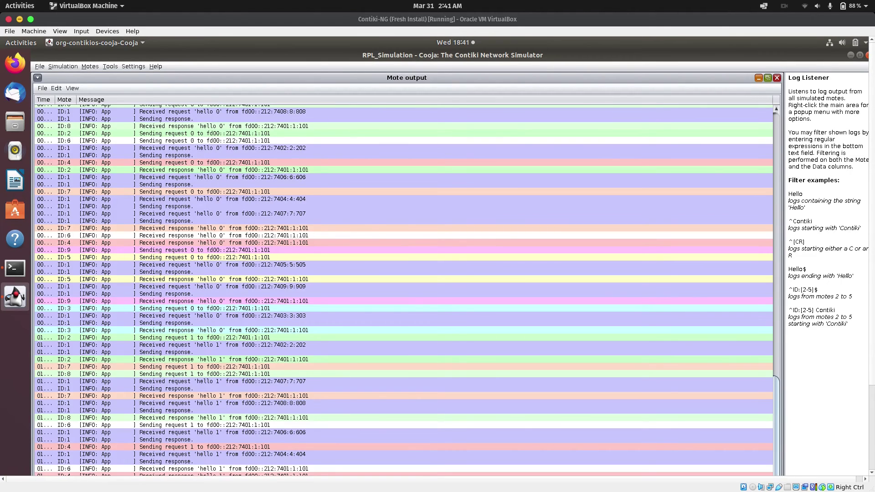
- Examine the 'hello 1' exchange, following mote 8's request 1, mote 1's receipt and reply, and the response received by mote 8
click(66, 374)
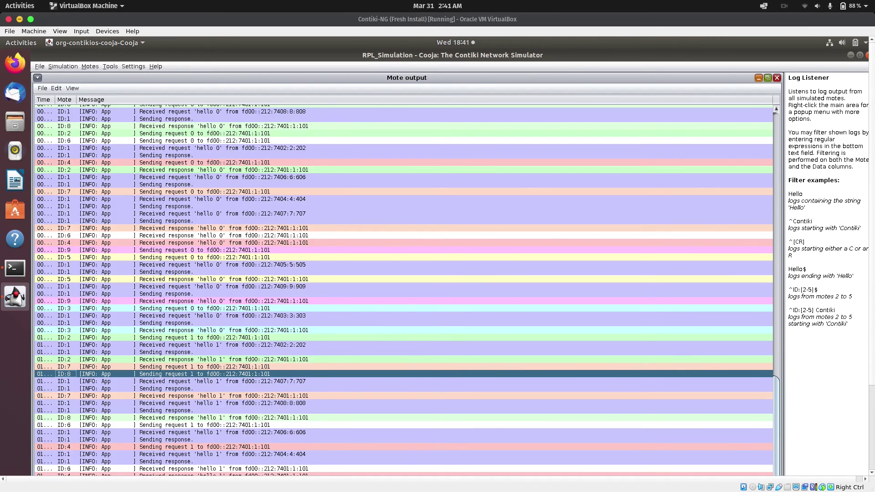
click(222, 382)
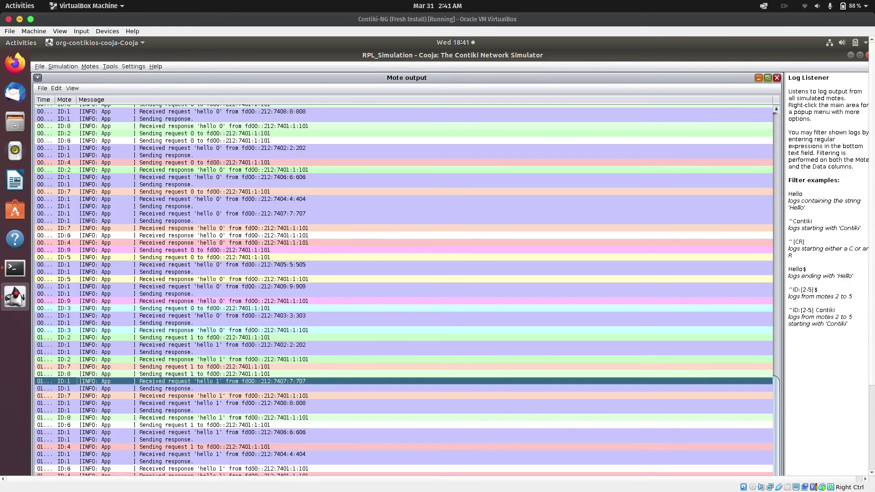
click(222, 403)
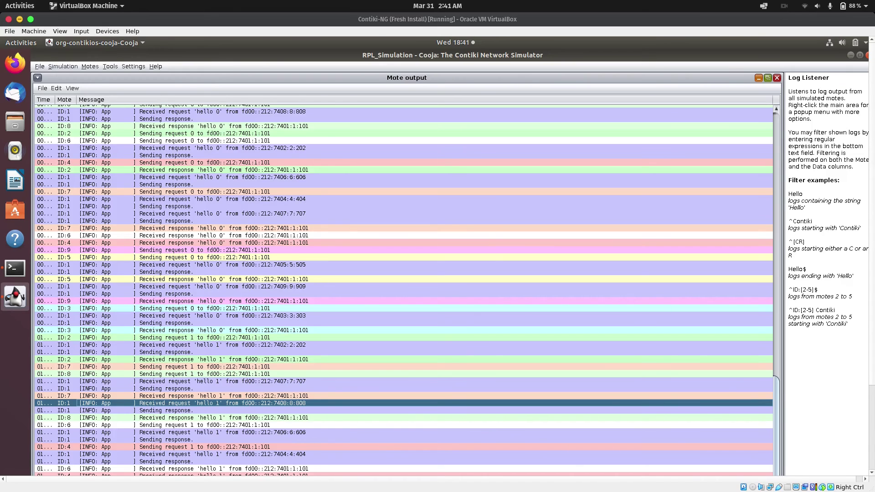
click(222, 410)
click(222, 418)
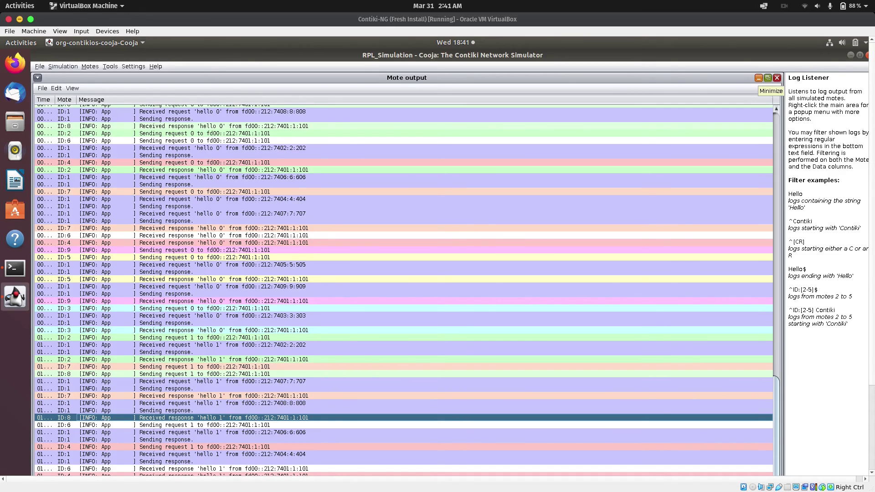
- Minimize the Mote output window, reopen the Network window maximized, and select mote 1 to show its radio range
click(759, 78)
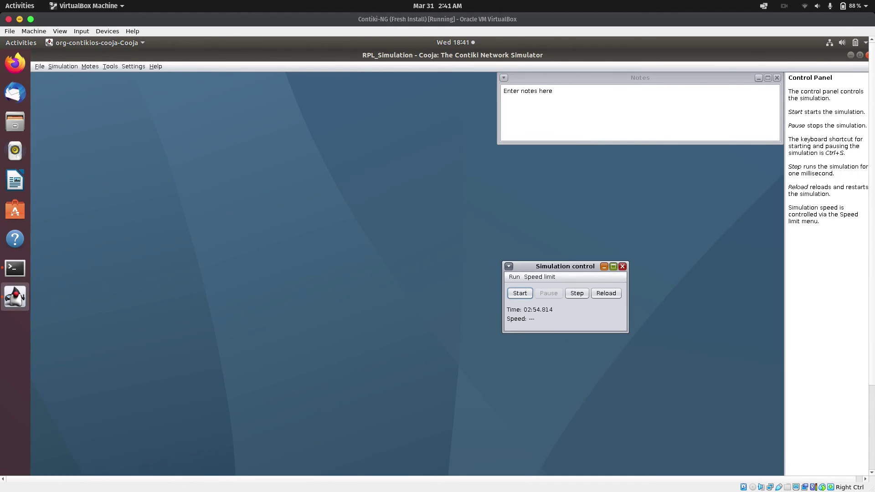
click(110, 66)
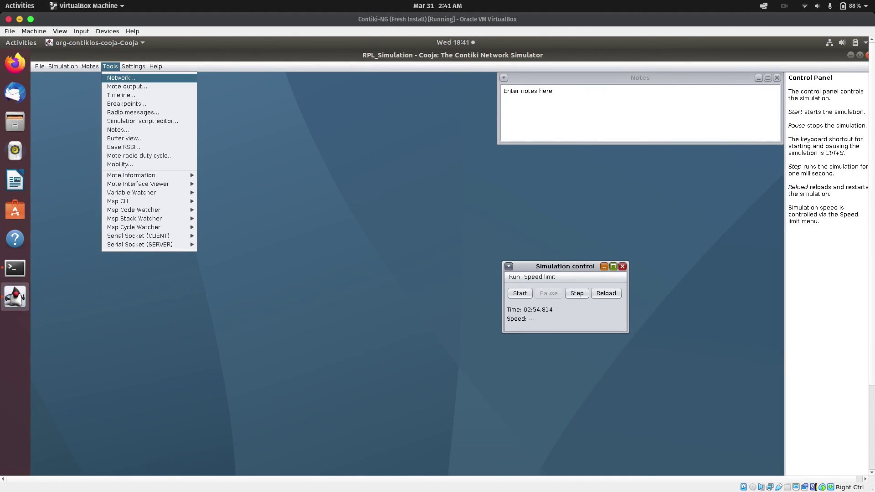
key(Return)
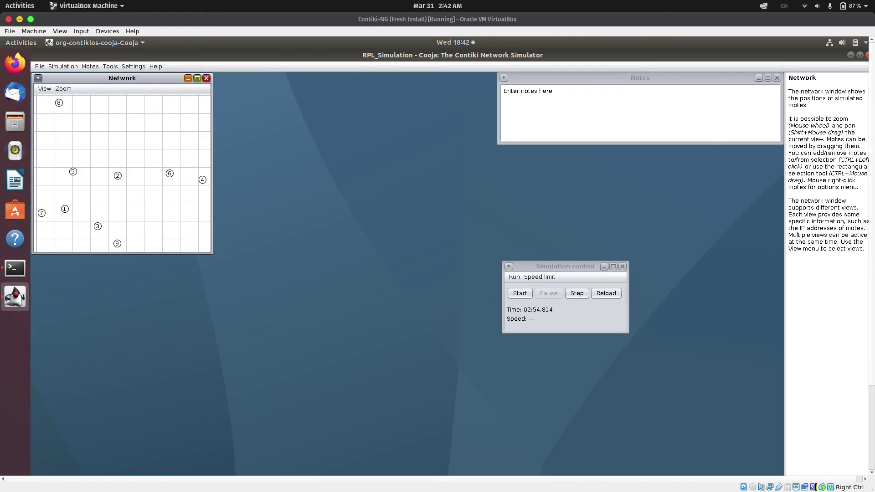
click(198, 78)
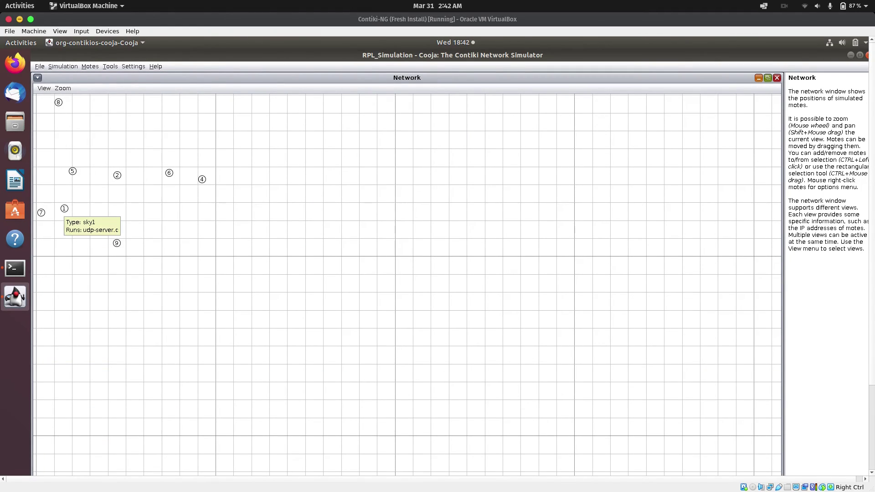
click(65, 208)
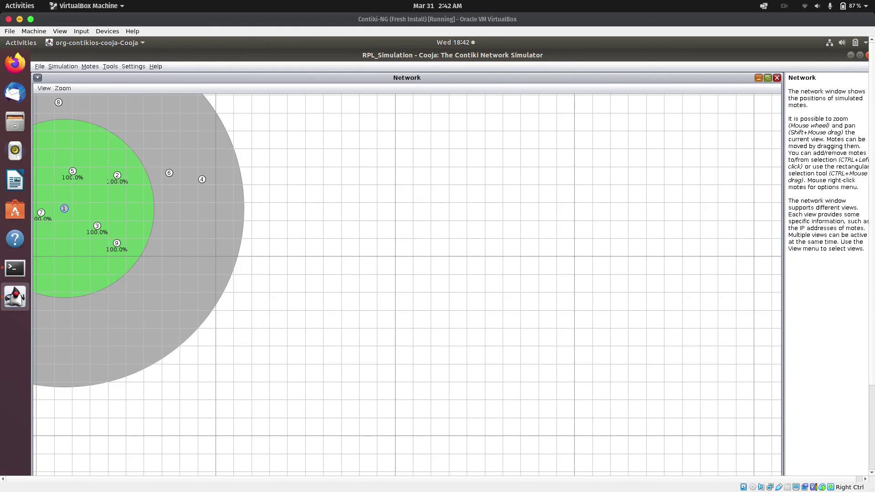
mouse_move(72, 172)
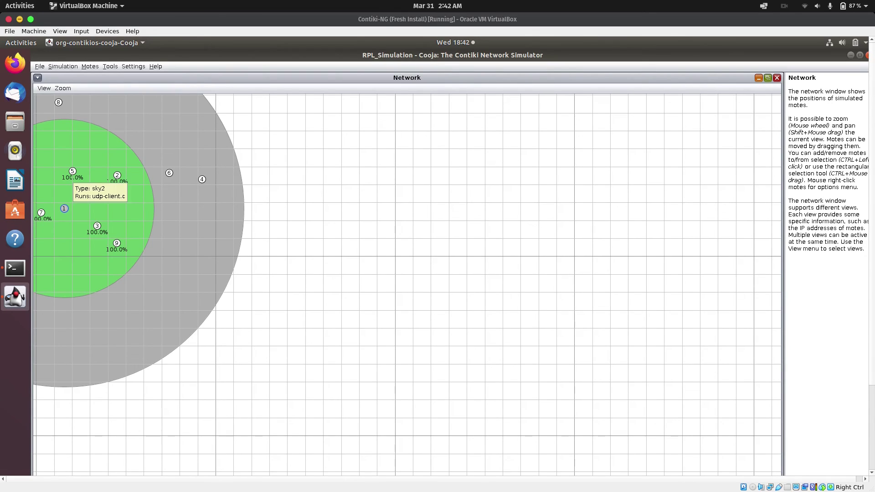